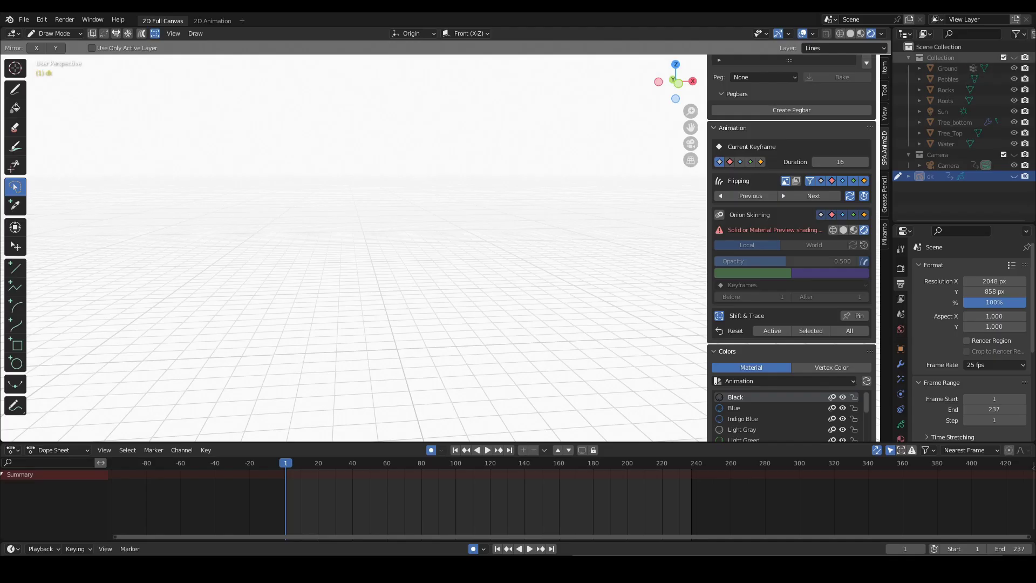
Step: Show the environment collection and the dk drawing object in the viewport
{"action": "left_click", "coordinate": [1014, 57]}
{"action": "middle_click_drag", "start_coordinate": [432, 243], "coordinate": [226, 254]}
{"action": "middle_click_drag", "start_coordinate": [378, 243], "coordinate": [54, 255]}
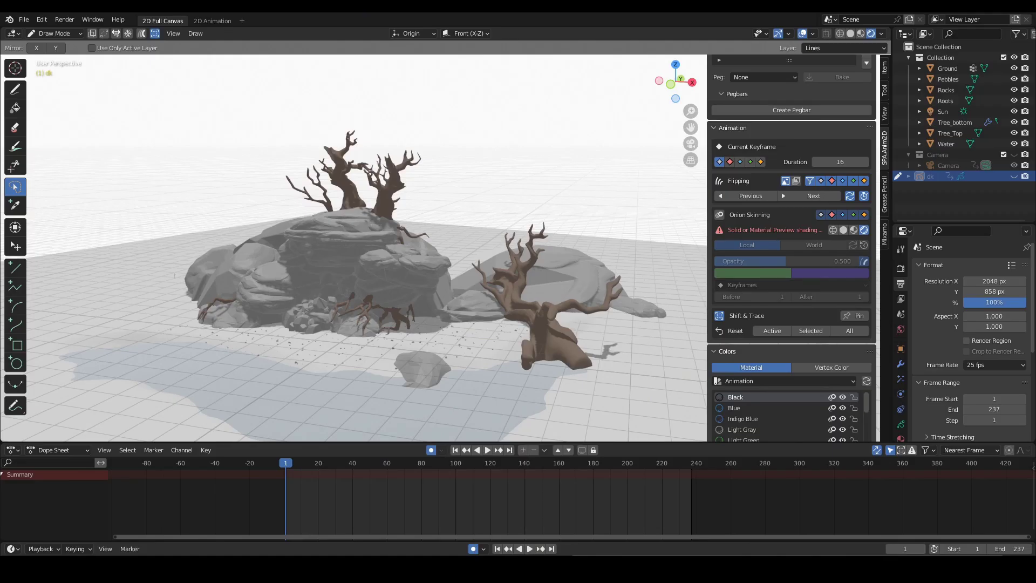
{"action": "left_click", "coordinate": [1013, 176]}
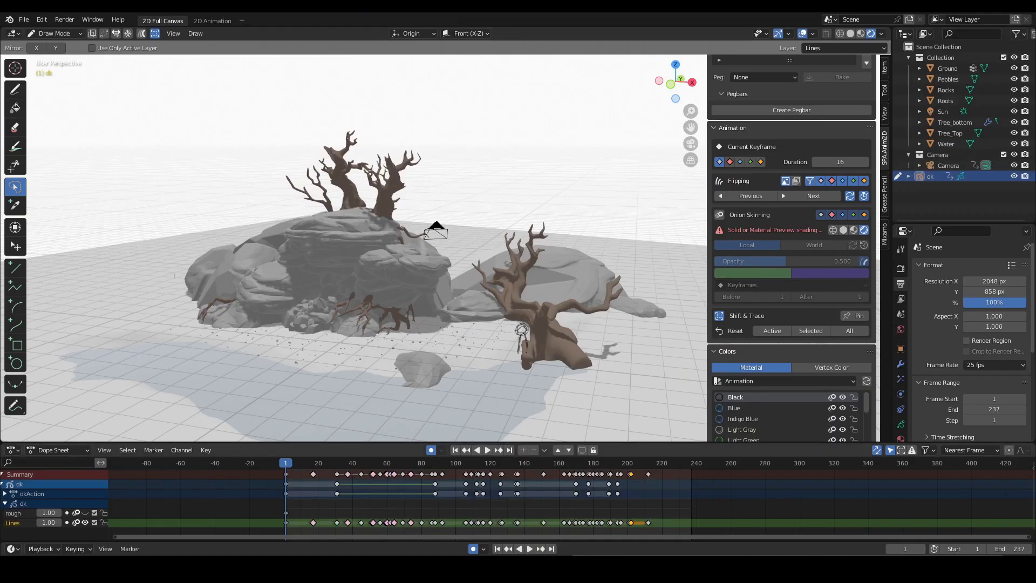
{"action": "middle_click_drag", "start_coordinate": [353, 248], "coordinate": [534, 253]}
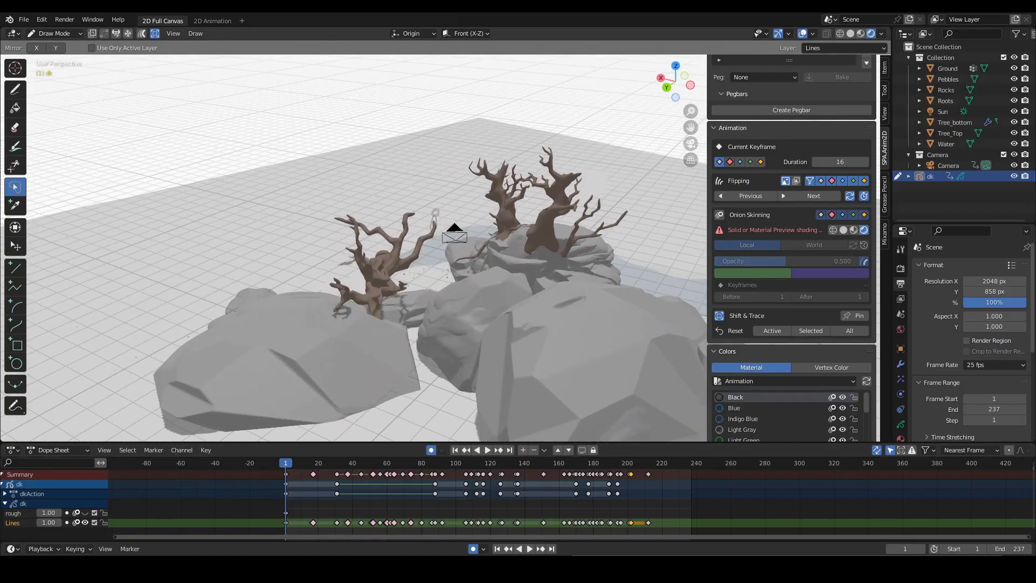
Step: Play the rough ball animation through the scene camera
{"action": "key", "text": "KP_0"}
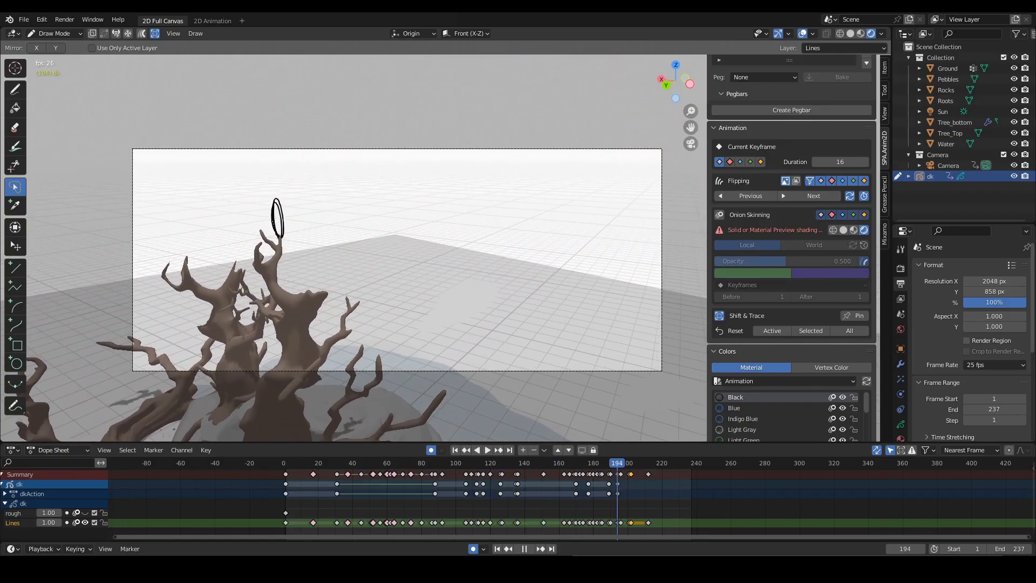
{"action": "key", "text": "space"}
{"action": "key", "text": "space"}
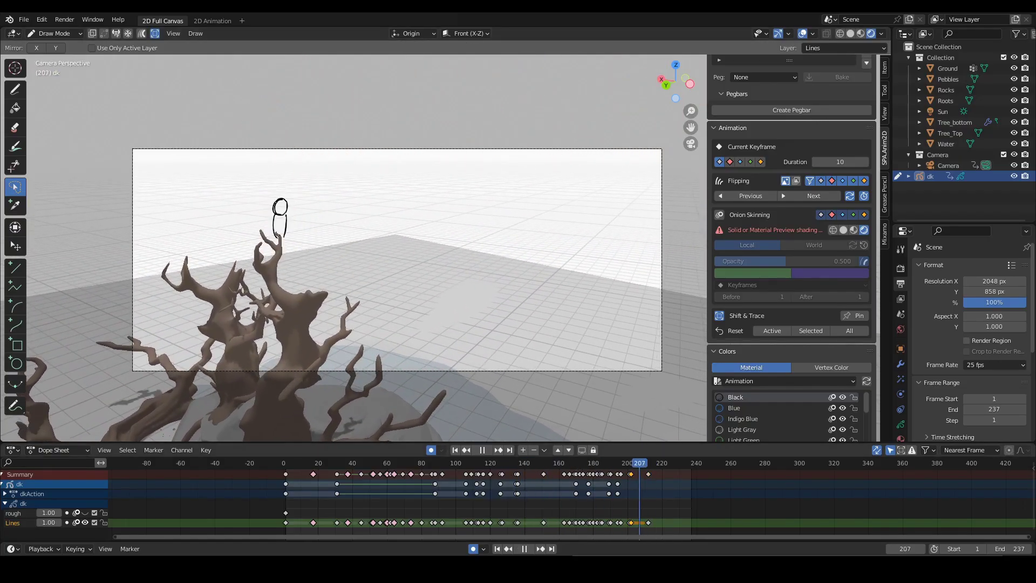
{"action": "key", "text": "Escape"}
Step: Play the ball animation from outside the camera, around the rocks and trees, and again through the camera
{"action": "middle_click_drag", "start_coordinate": [377, 243], "coordinate": [3, 219]}
{"action": "scroll", "coordinate": [353, 243], "scroll_direction": "down", "scroll_amount": 8}
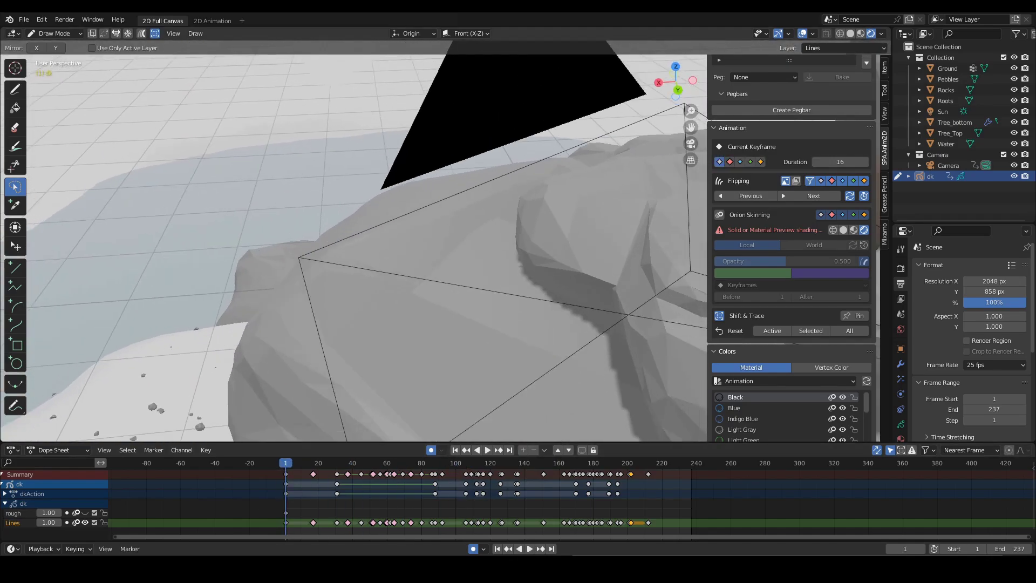
{"action": "middle_click_drag", "start_coordinate": [353, 243], "coordinate": [210, 229]}
{"action": "middle_click_drag", "start_coordinate": [452, 224], "coordinate": [452, 226]}
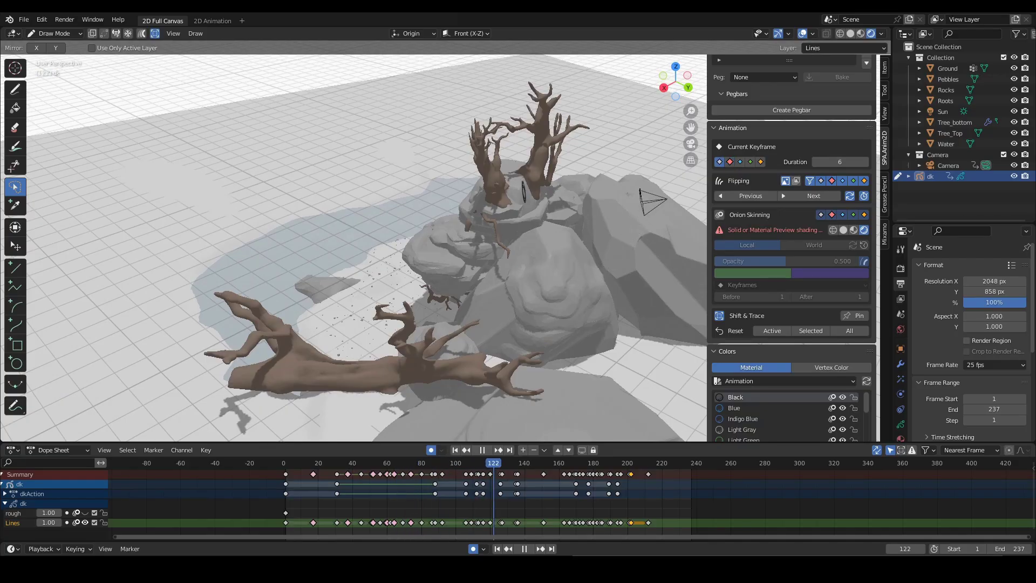
{"action": "middle_click_drag", "start_coordinate": [353, 242], "coordinate": [318, 215]}
{"action": "key", "text": "space"}
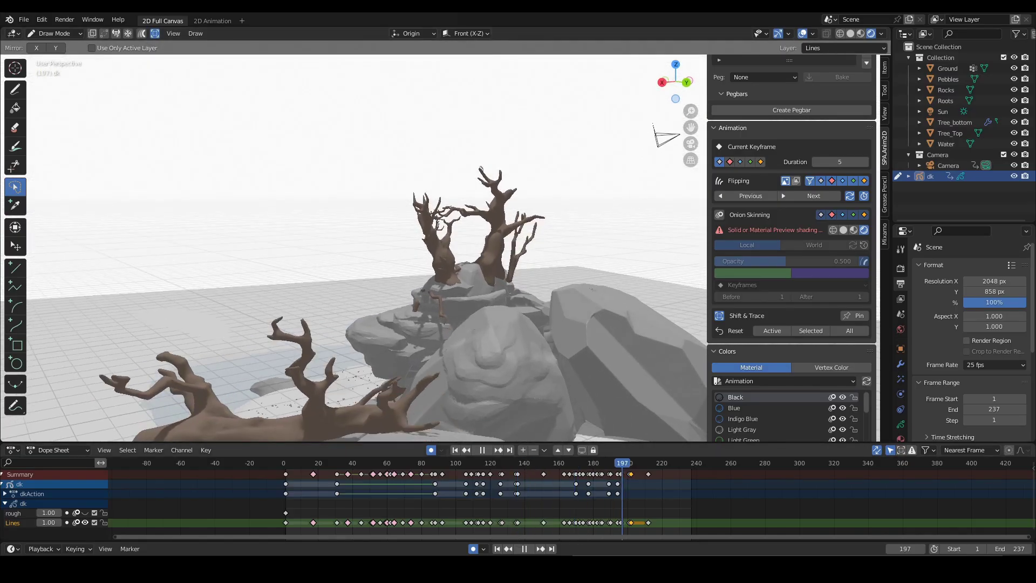
{"action": "middle_click_drag", "start_coordinate": [345, 242], "coordinate": [245, 216]}
{"action": "scroll", "coordinate": [323, 236], "scroll_direction": "up", "scroll_amount": 5}
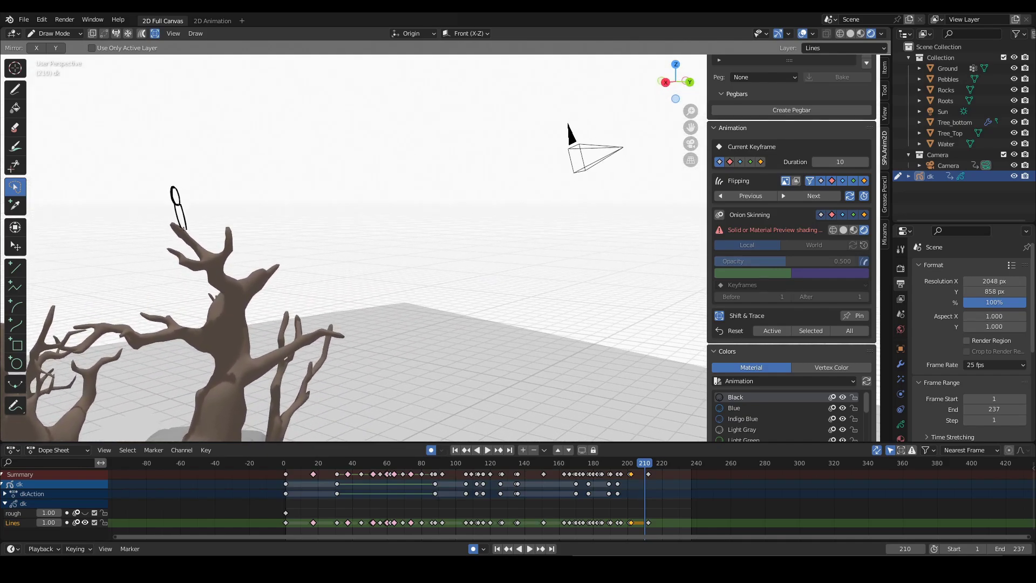
{"action": "left_click", "coordinate": [690, 143]}
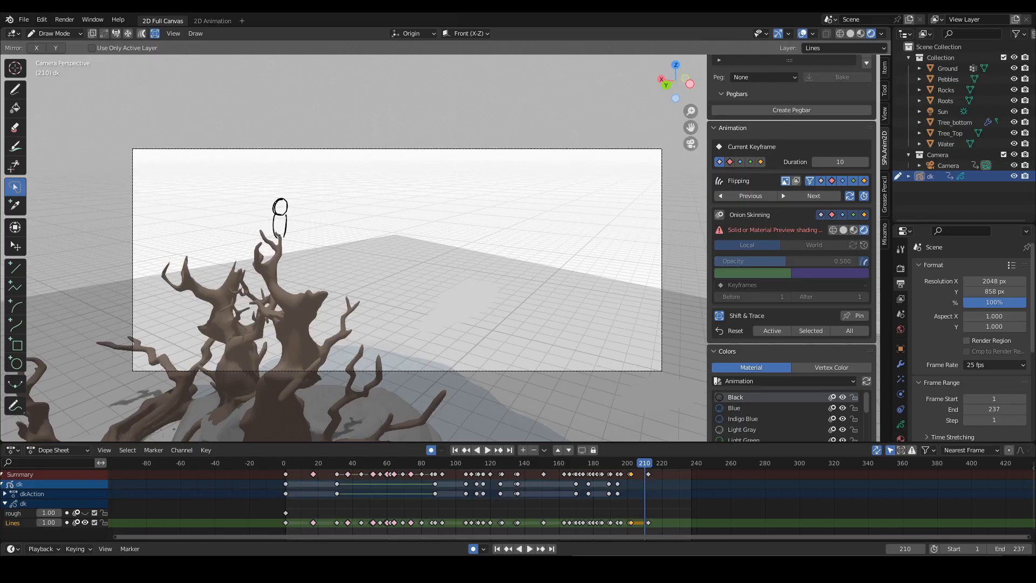
{"action": "key", "text": "space"}
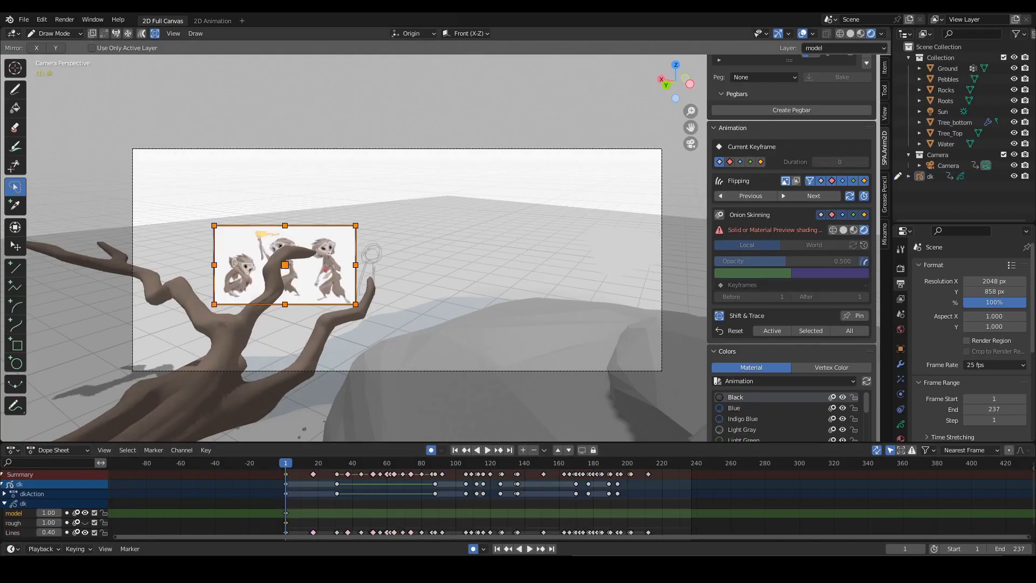
Step: Play the animation with the model sheet from a side view of the set and return to the camera view
{"action": "middle_click_drag", "start_coordinate": [378, 243], "coordinate": [469, 234]}
{"action": "key", "text": "space"}
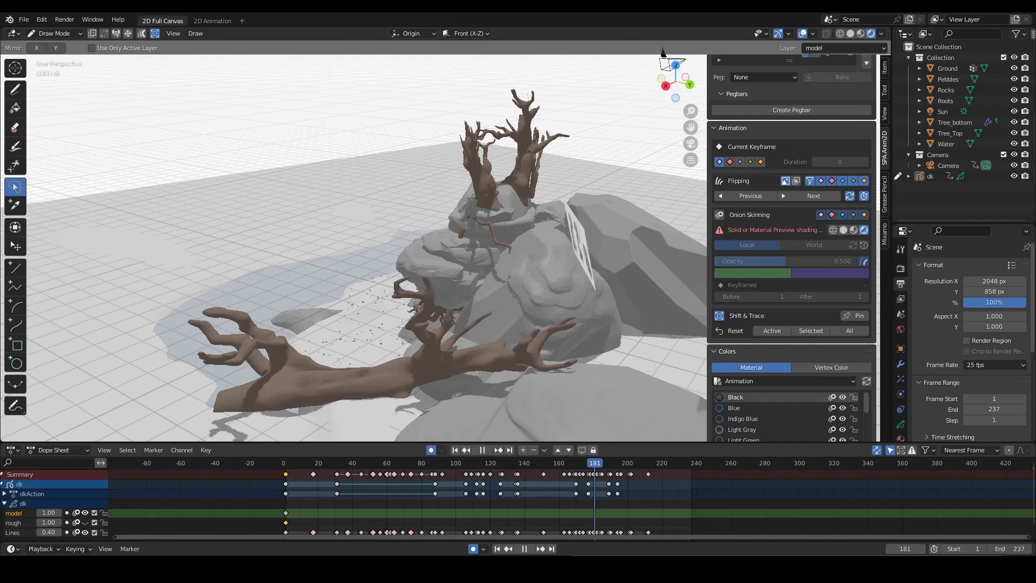
{"action": "key", "text": "Escape"}
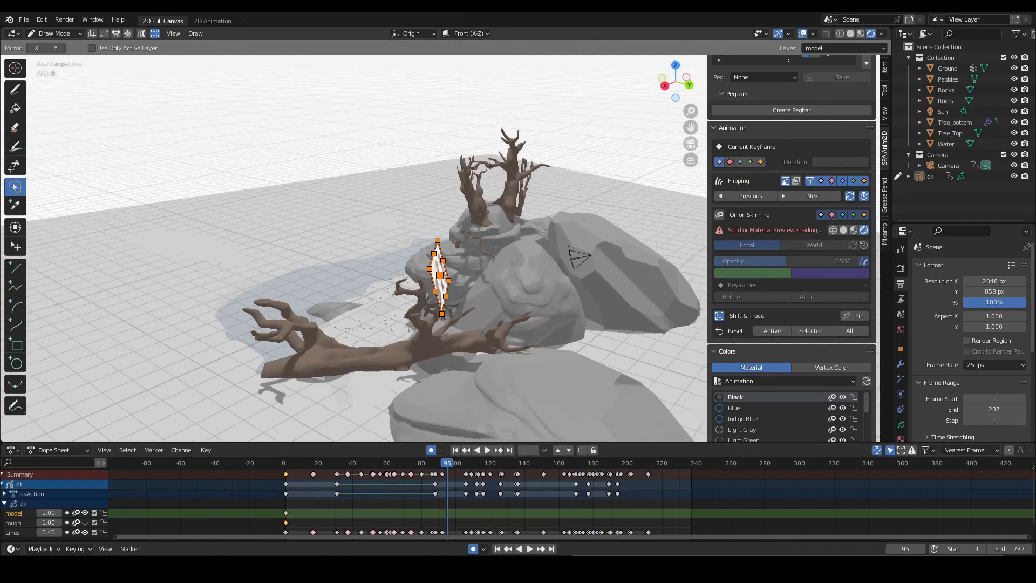
{"action": "key", "text": "KP_0"}
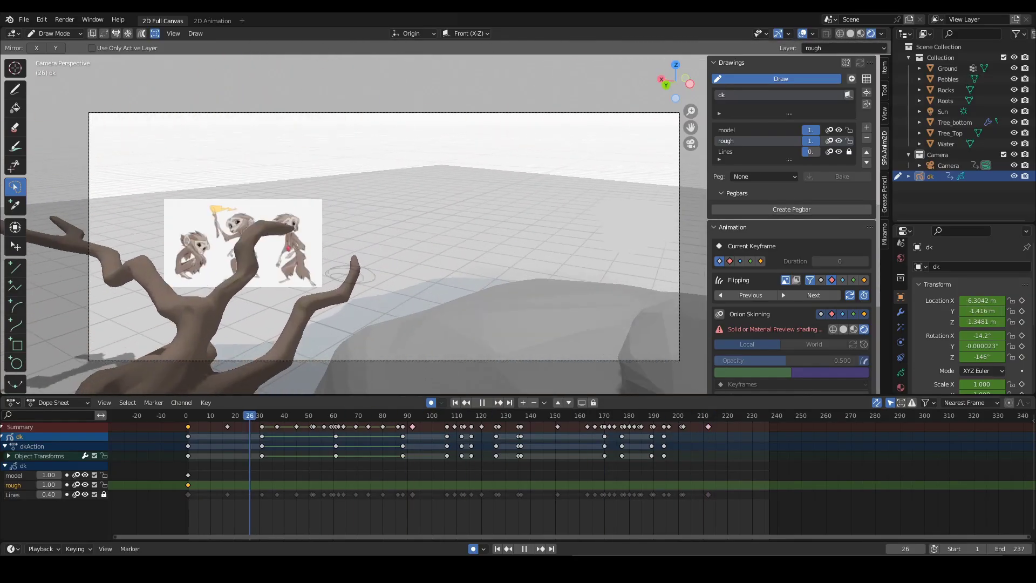
Step: Sketch the monkey's standing pose over the ball guide at frame 1 on the rough layer, using the Pencil brush
{"action": "key", "text": "ctrl+Tab"}
{"action": "key", "text": "Escape"}
{"action": "scroll", "coordinate": [356, 224], "scroll_direction": "up", "scroll_amount": 5}
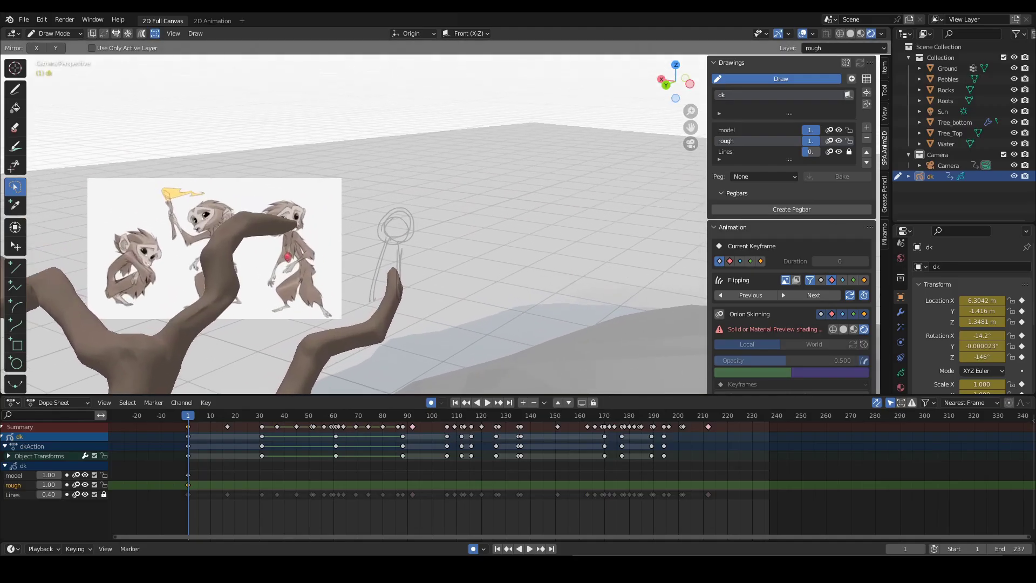
{"action": "scroll", "coordinate": [356, 224], "scroll_direction": "up", "scroll_amount": 3}
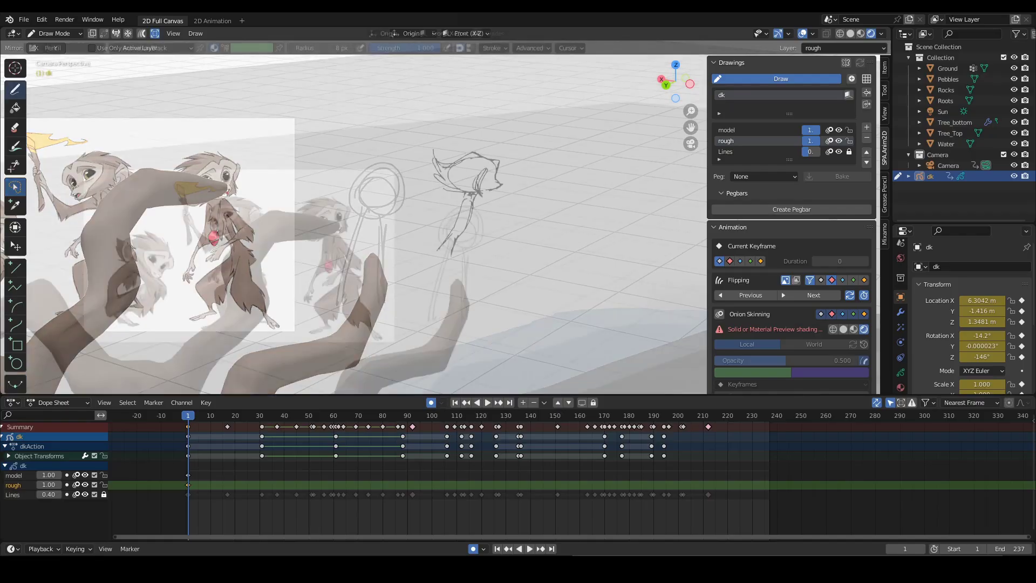
{"action": "key", "text": "a"}
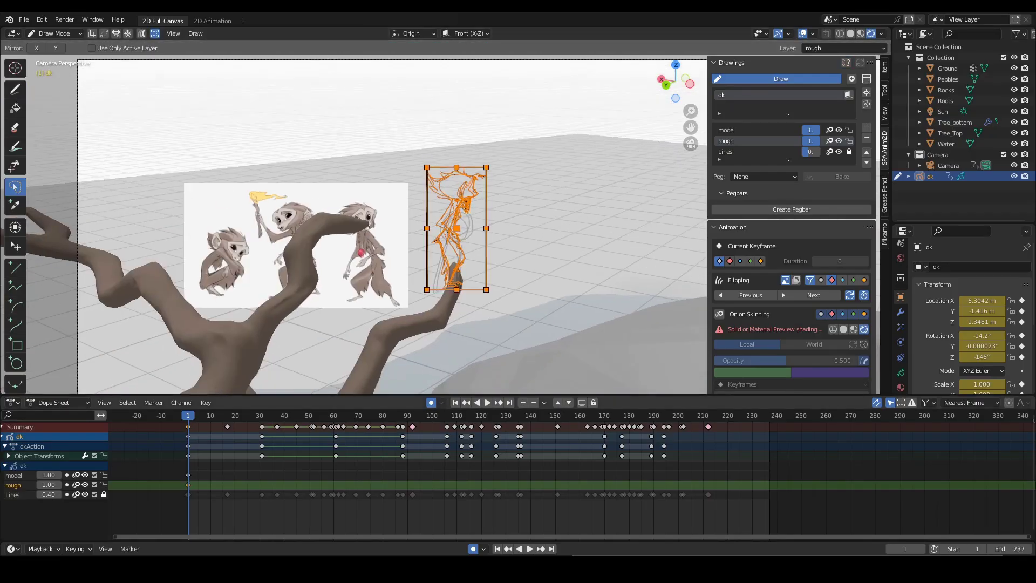
{"action": "key", "text": "d"}
{"action": "scroll", "coordinate": [459, 227], "scroll_direction": "up", "scroll_amount": 3}
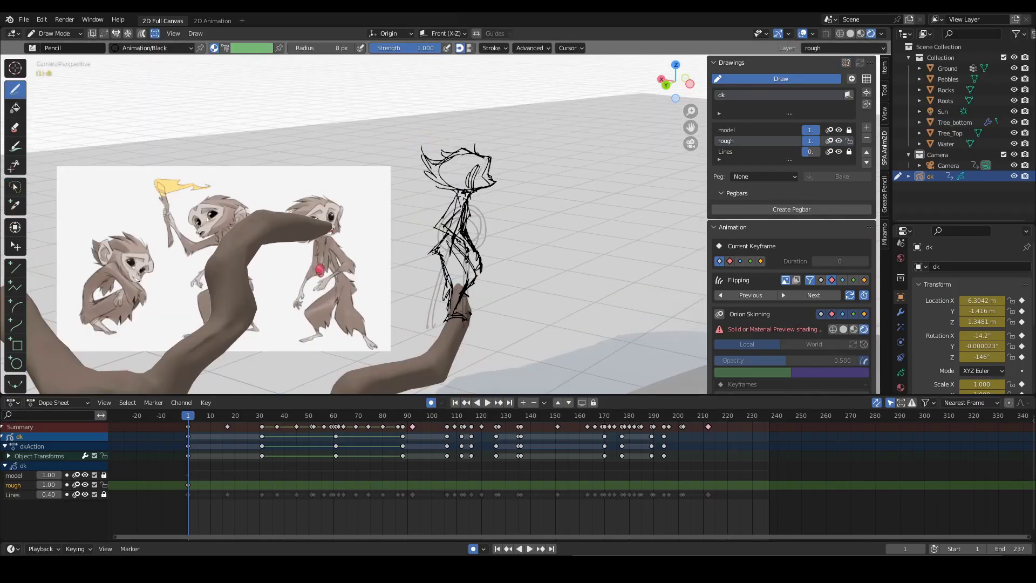
{"action": "scroll", "coordinate": [458, 227], "scroll_direction": "down", "scroll_amount": 2}
{"action": "scroll", "coordinate": [458, 227], "scroll_direction": "up", "scroll_amount": 3}
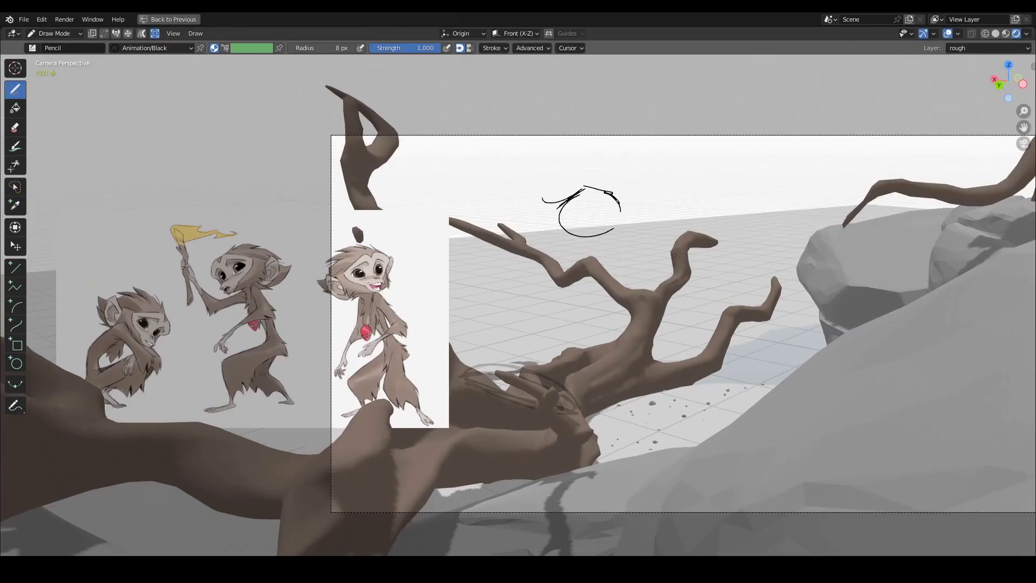
Step: Sketch the monkey's head outline between the model sheet and the tree branches on the rough layer
{"action": "left_click_drag", "start_coordinate": [572, 194], "coordinate": [625, 226]}
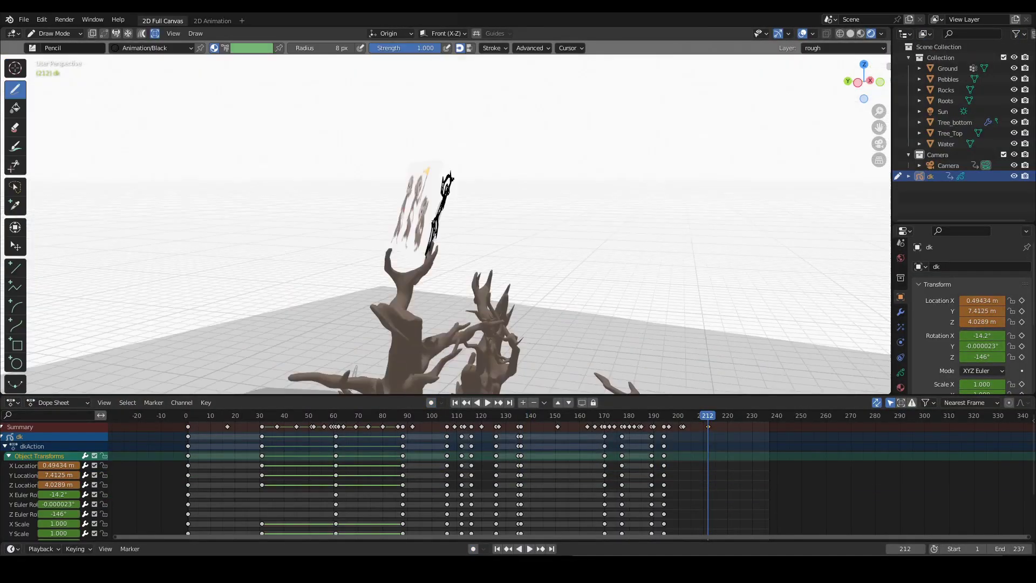
{"action": "key", "text": "y"}
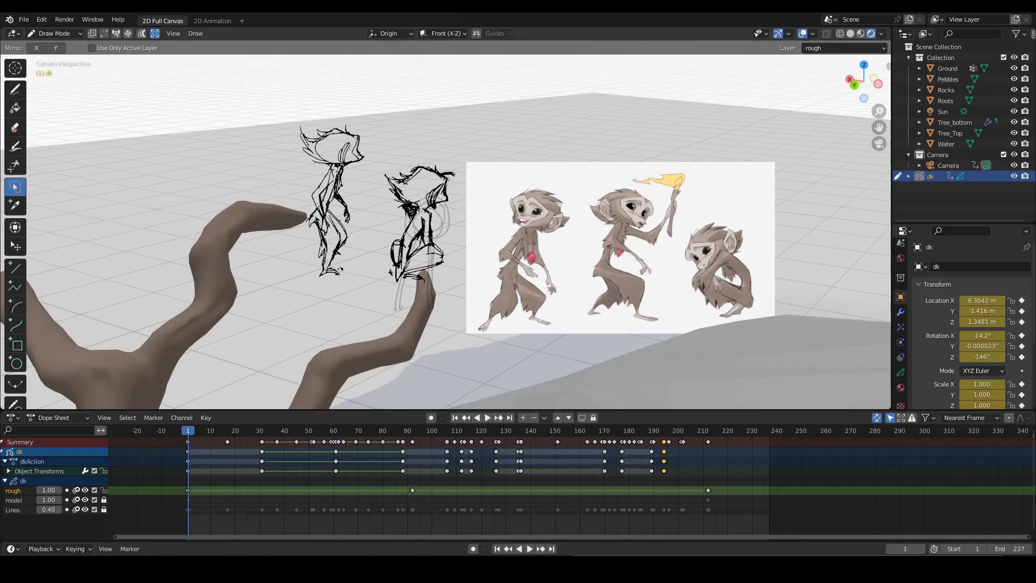
{"action": "left_click", "coordinate": [13, 500]}
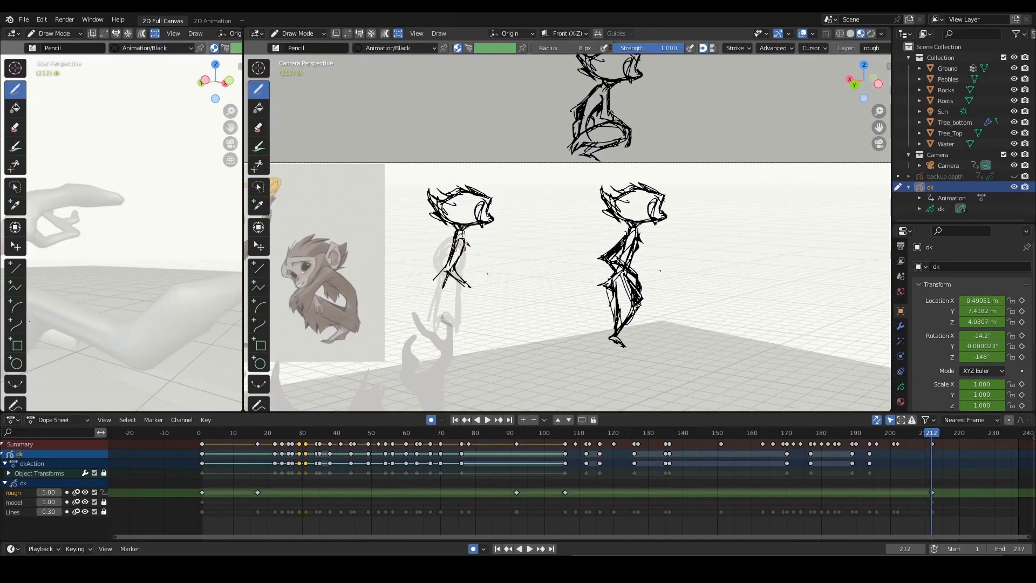
Step: Rough out the torso, arms and legs of the monkey's standing pose at frame 212, and mirror the camera view to check it
{"action": "middle_click_drag", "start_coordinate": [539, 243], "coordinate": [693, 232], "text": "shift"}
{"action": "left_click_drag", "start_coordinate": [618, 276], "coordinate": [632, 298]}
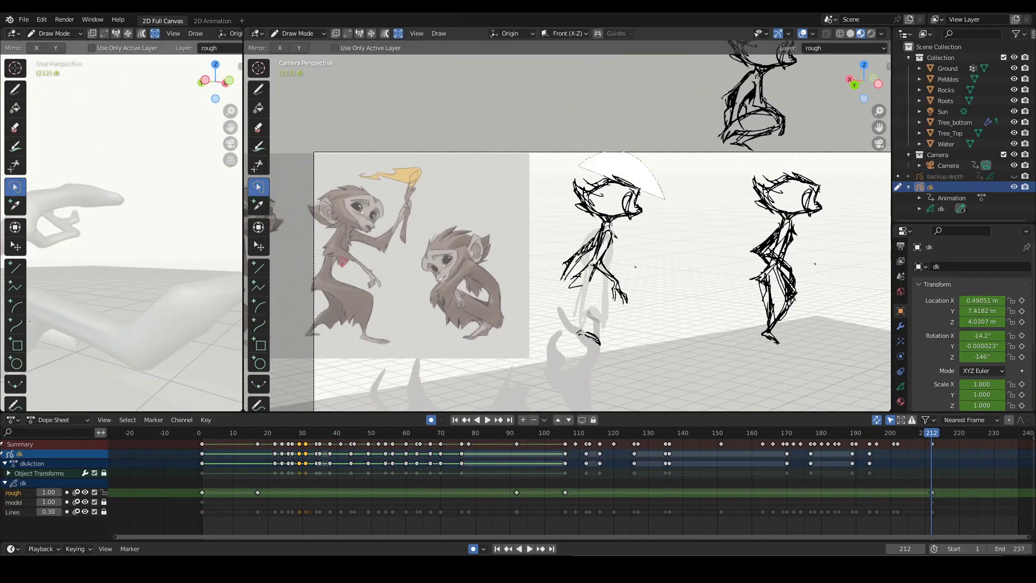
{"action": "left_click_drag", "start_coordinate": [591, 269], "coordinate": [582, 329]}
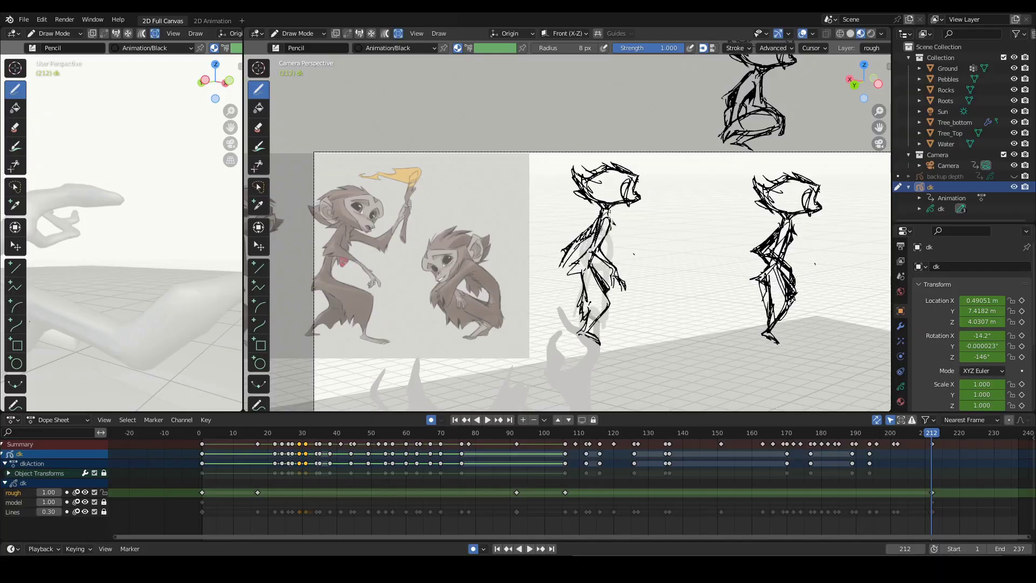
{"action": "key", "text": "ctrl+shift+m"}
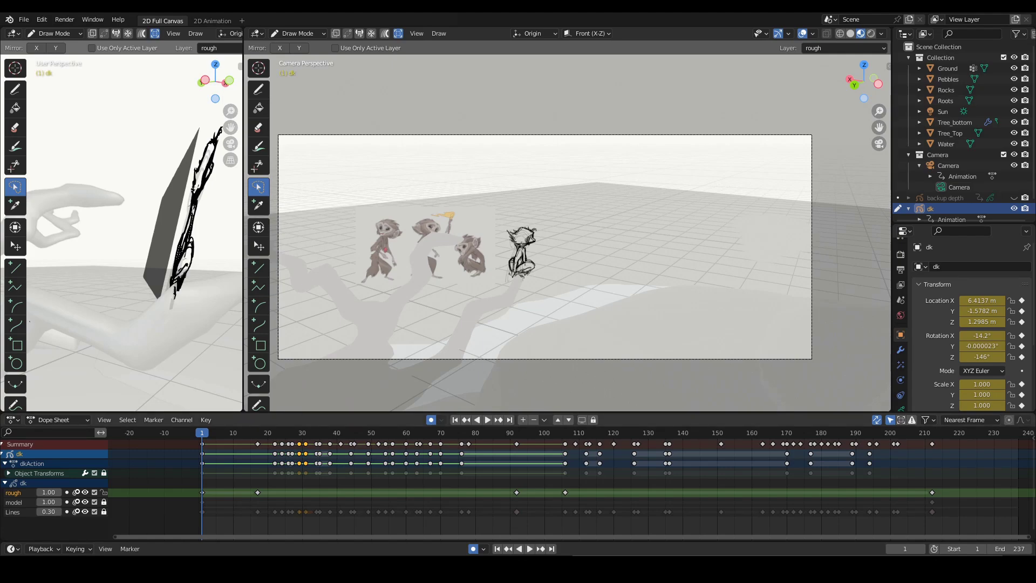
Step: Review the monkey's rough poses at frames 92 and 212, and play the animation
{"action": "left_click", "coordinate": [516, 432]}
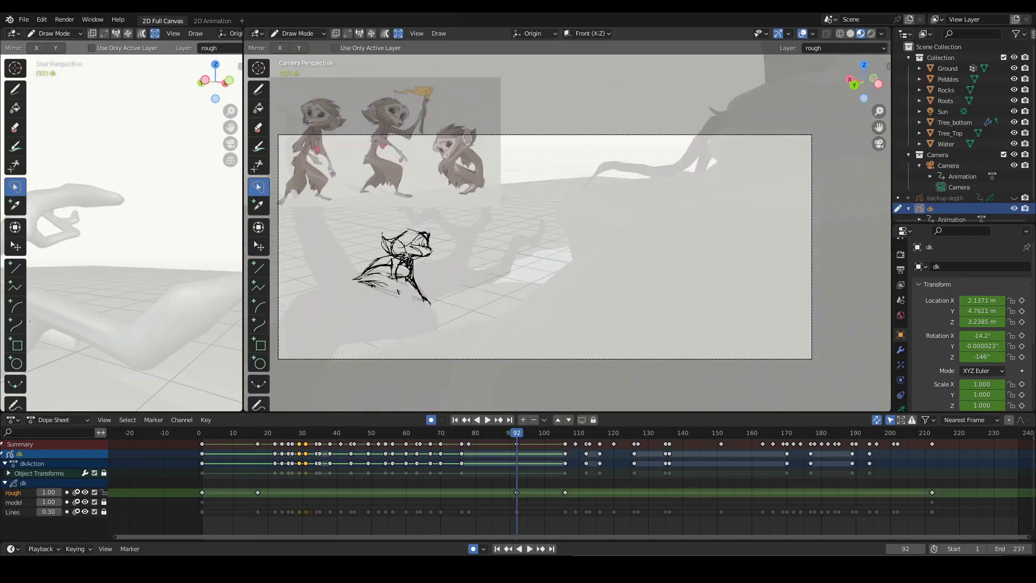
{"action": "left_click", "coordinate": [932, 432]}
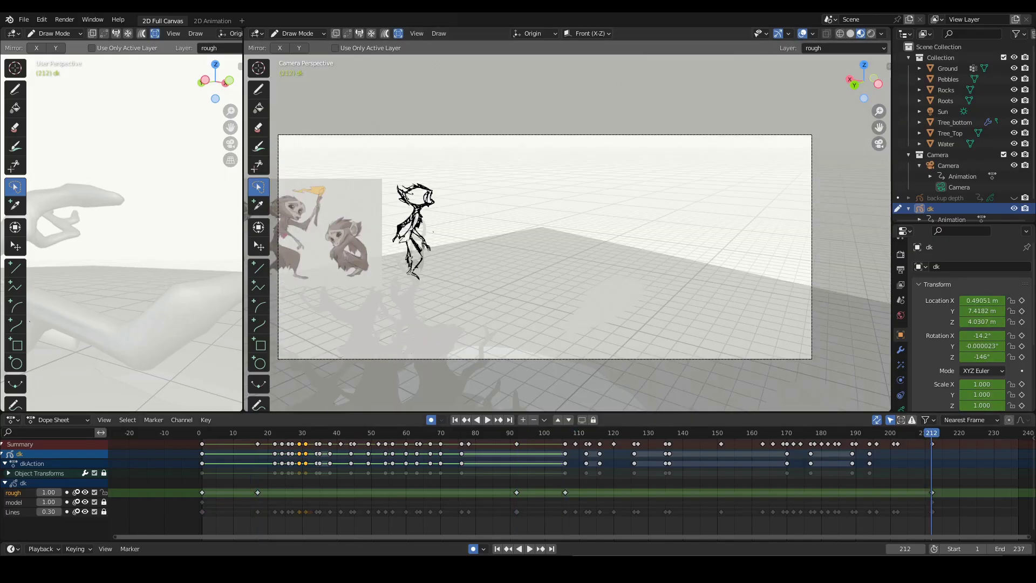
{"action": "key", "text": "space"}
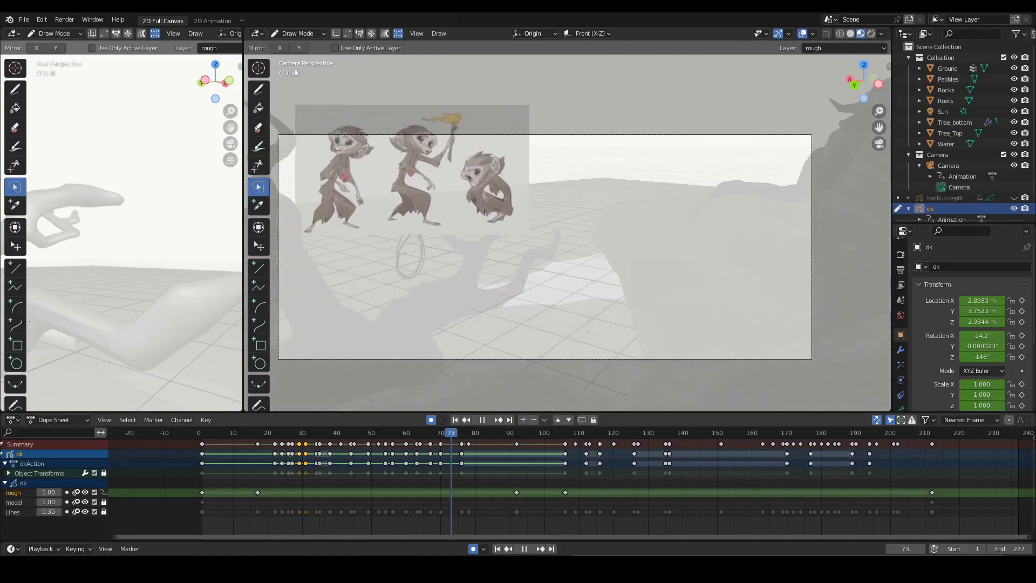
{"action": "key", "text": "space"}
{"action": "key", "text": "shift+Left"}
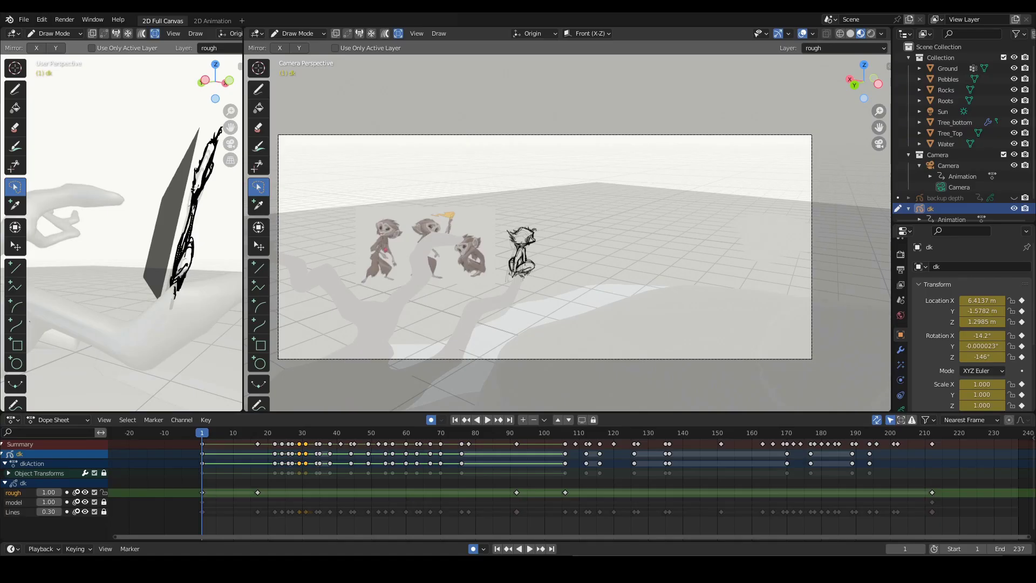
Step: Move the dk drawing along its local Y axis at frame 5 to about X 6.23 m, Y -1.30 m, Z 1.38 m
{"action": "key", "text": "space"}
{"action": "key", "text": "Tab"}
{"action": "key", "text": "g"}
{"action": "key", "text": "y"}
{"action": "key", "text": "y"}
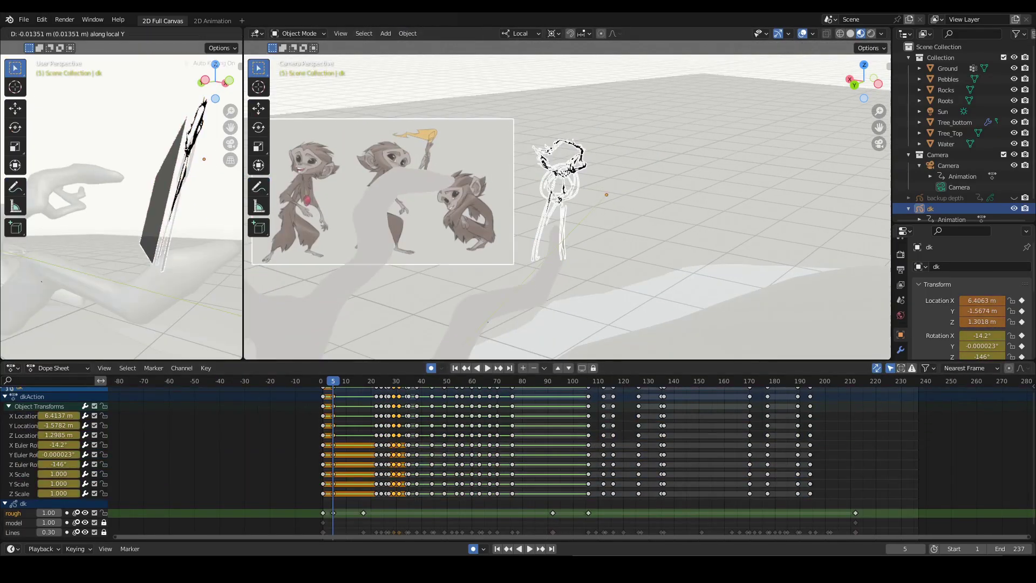
{"action": "key", "text": "Return"}
{"action": "key", "text": "Tab"}
Step: Rough out the monkey's front-facing head and foot at frame 17 on the rough layer, in a maximized viewport
{"action": "key", "text": "space"}
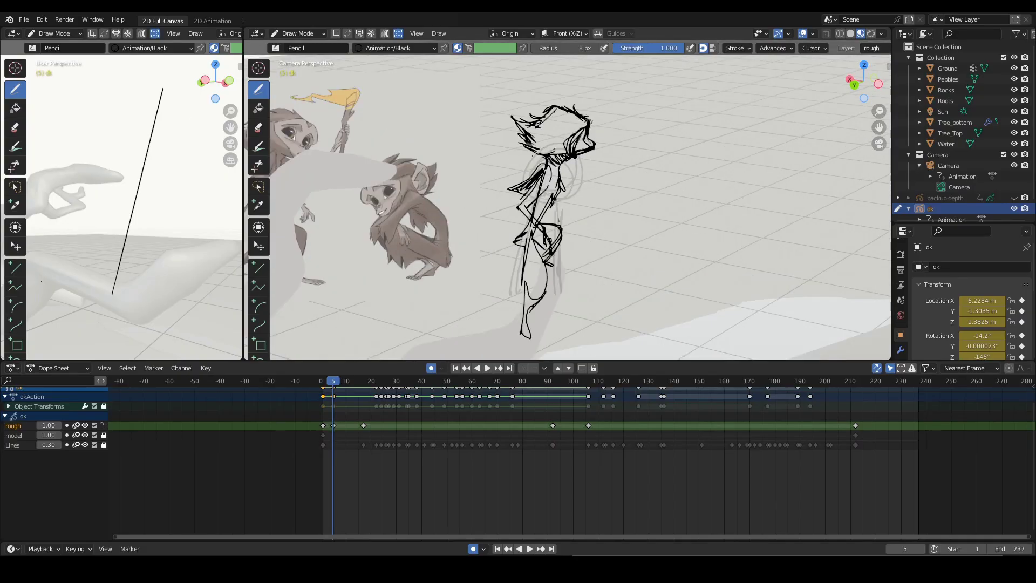
{"action": "key", "text": "Escape"}
{"action": "key", "text": "ctrl+space"}
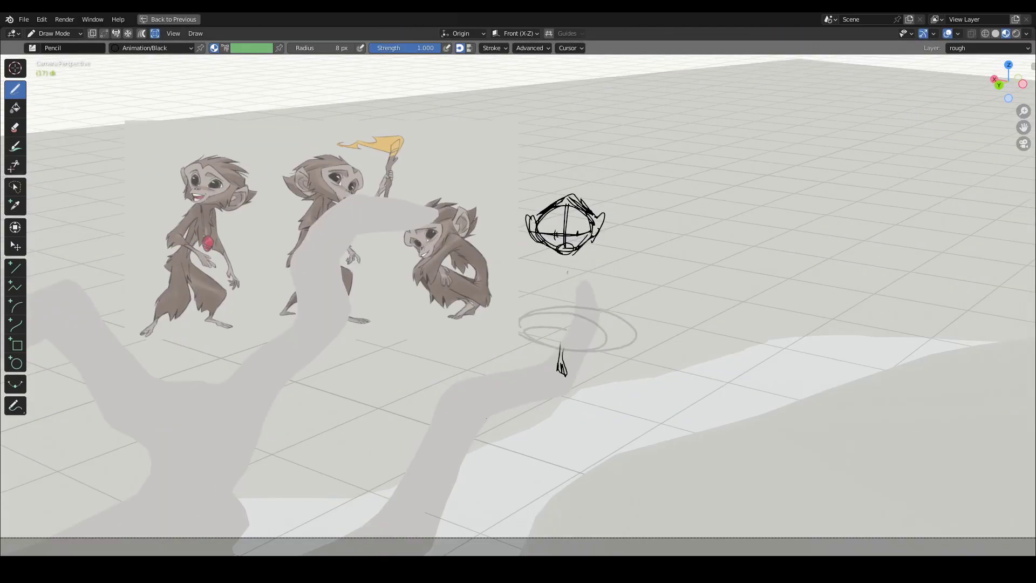
{"action": "key", "text": "ctrl+space"}
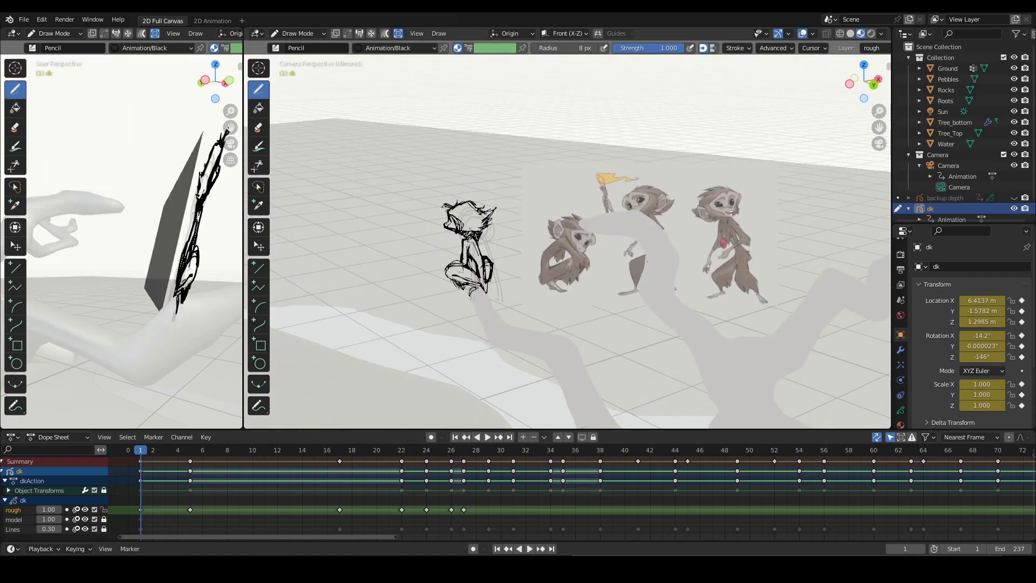
Step: Rough out the monkey's leaping poses on the rough layer up to frame 105, in a maximized viewport, and play them back
{"action": "key", "text": "ctrl+space"}
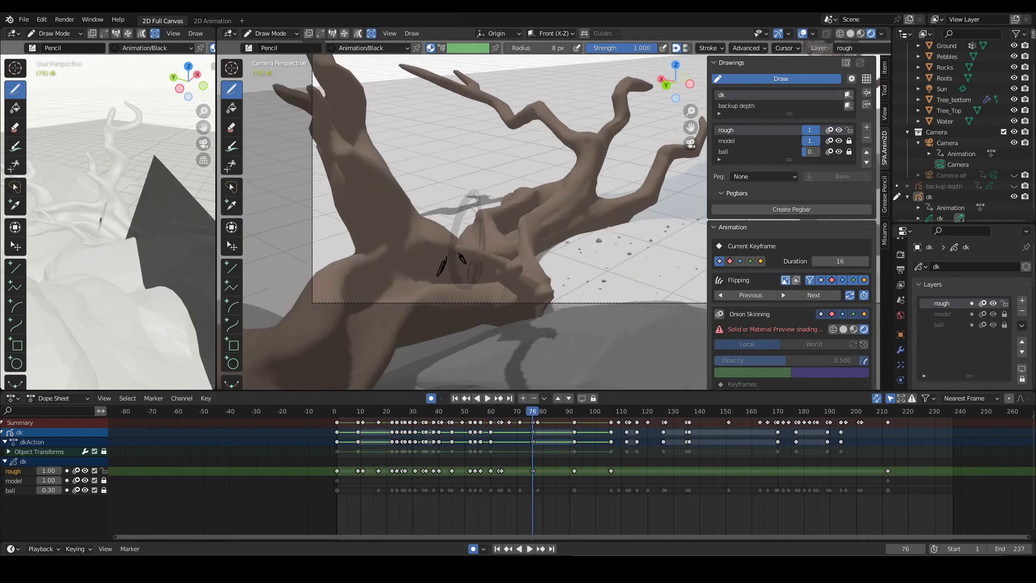
{"action": "key", "text": "ctrl+space"}
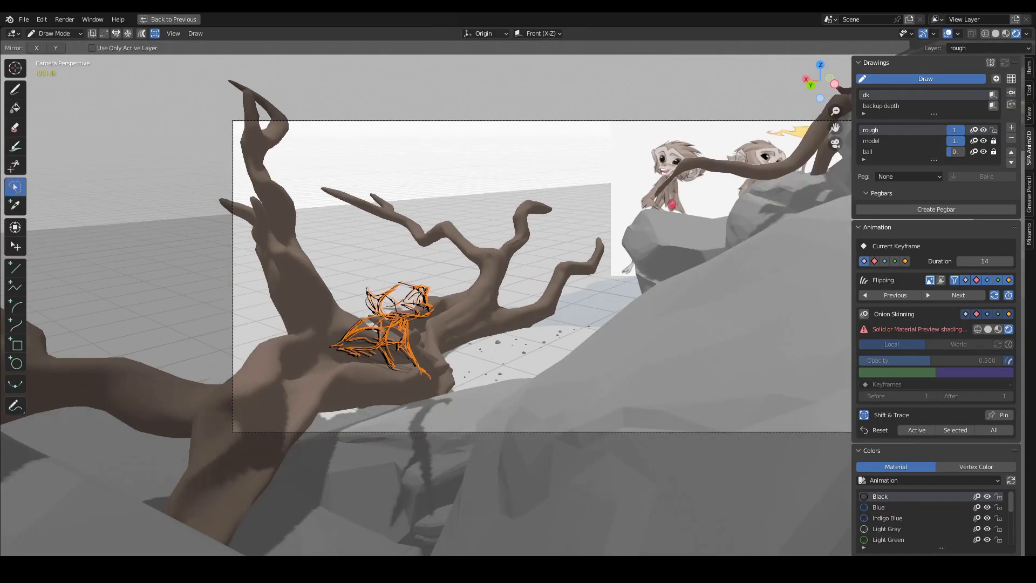
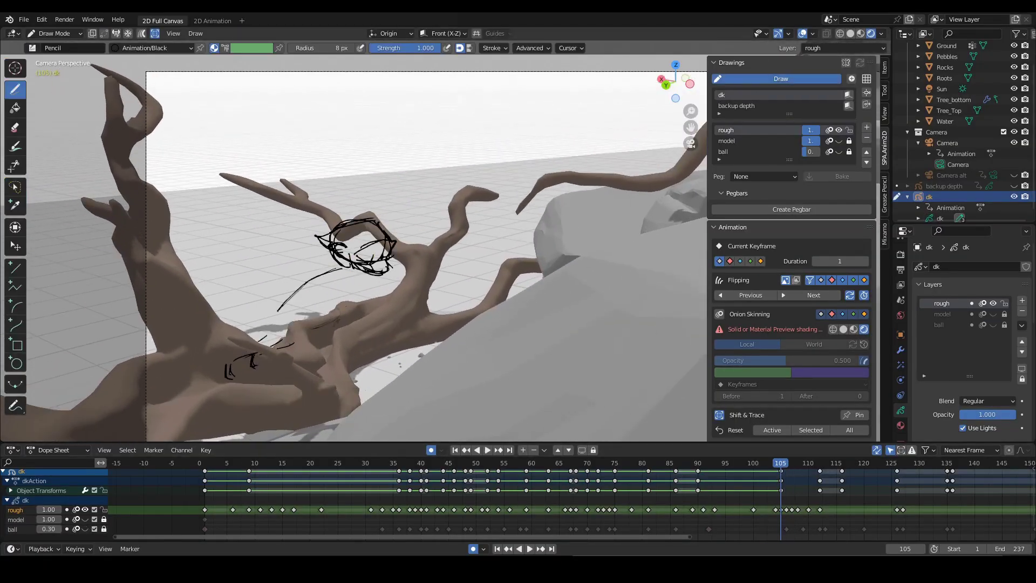
{"action": "key", "text": "space"}
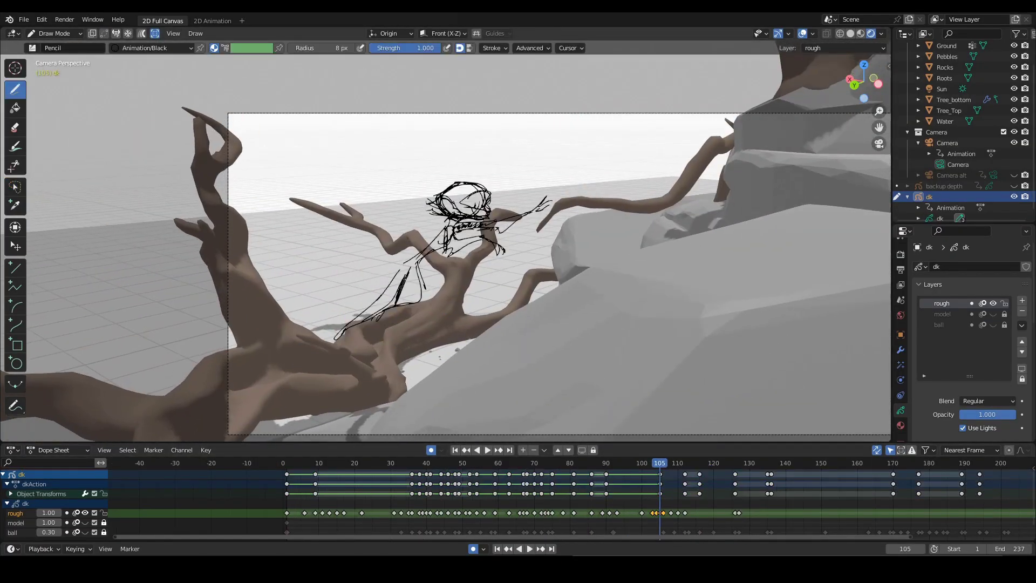
{"action": "key", "text": "Left"}
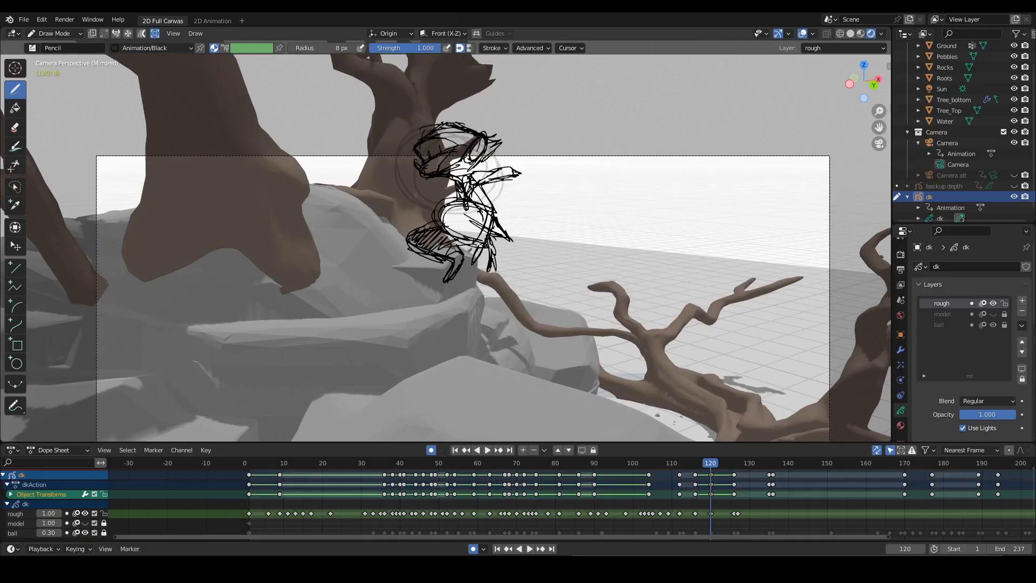
Step: Rough out the monkey's leap poses at frames 122 and 124, playing and stepping through the drawings from frame 112
{"action": "key", "text": "space"}
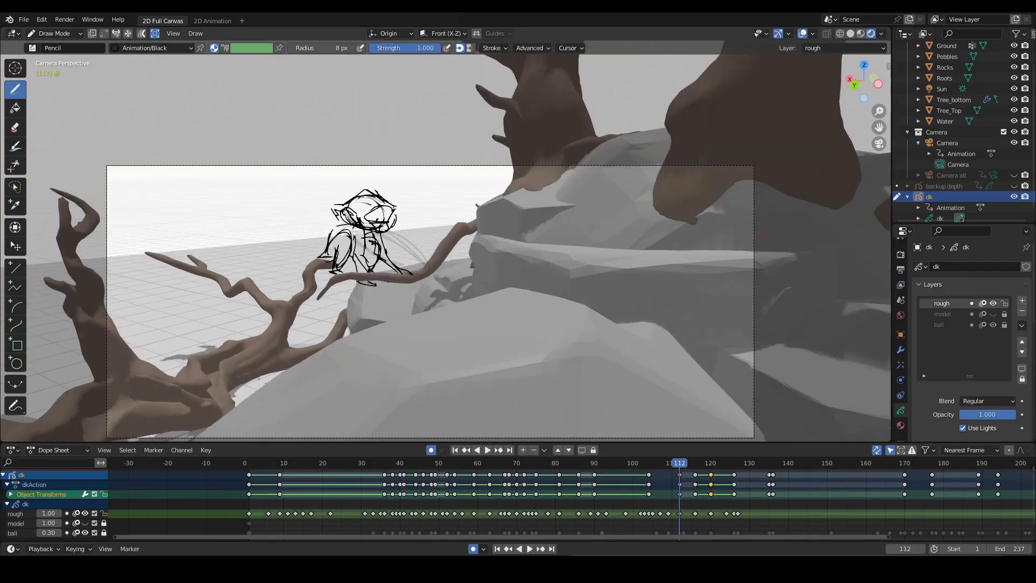
{"action": "key", "text": "space"}
{"action": "key", "text": "Left"}
{"action": "key", "text": "Left"}
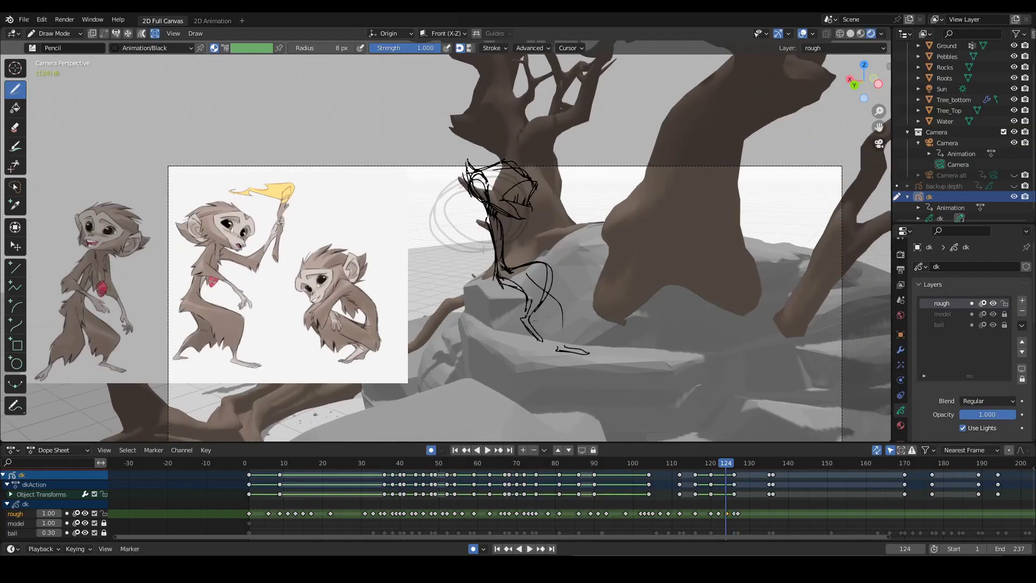
{"action": "key", "text": "Delete"}
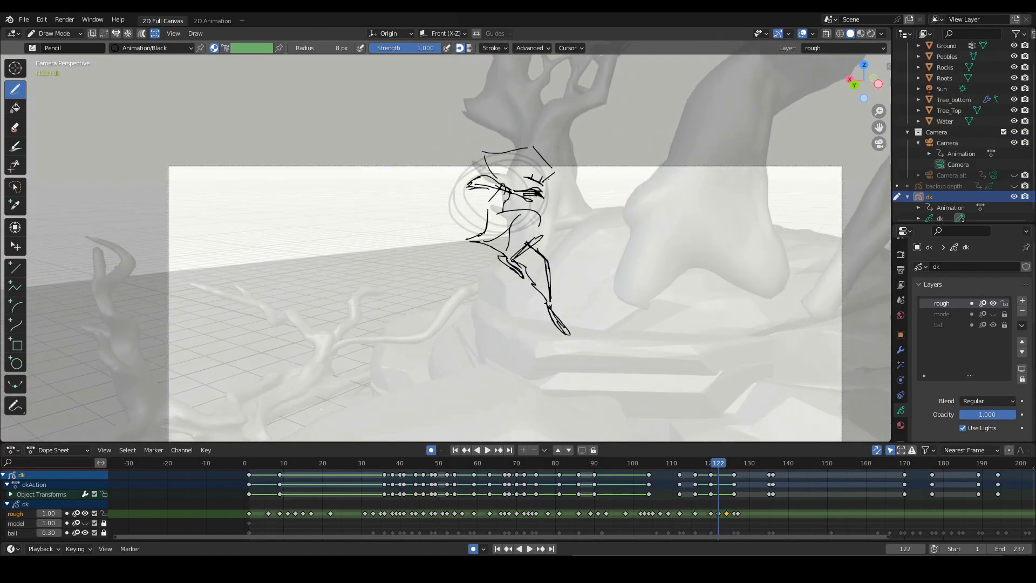
{"action": "key", "text": "shift+ctrl+space"}
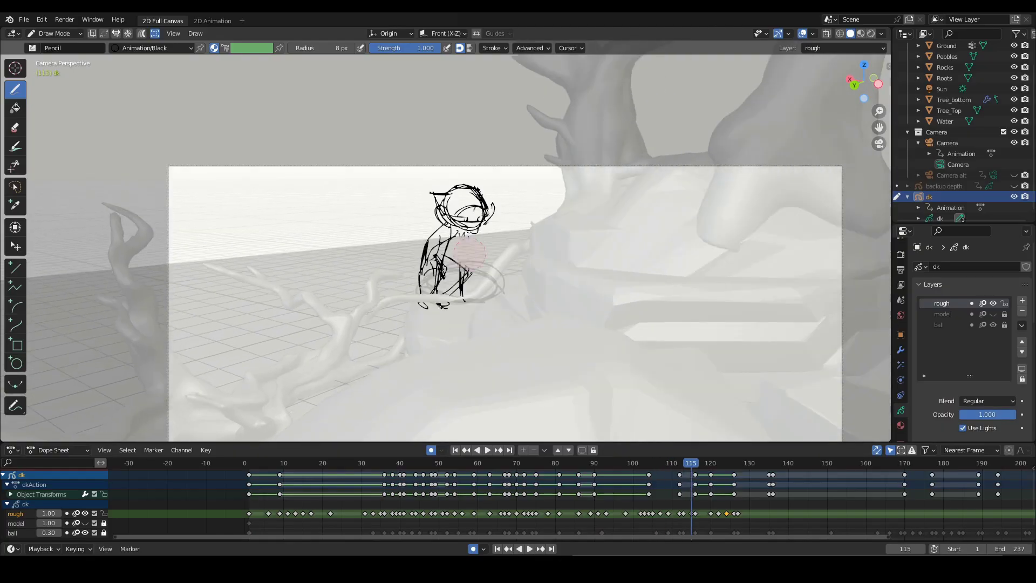
Step: Select the face strokes of the monkey's standing pose at frame 214 with the transform frame, and switch back to the Pencil
{"action": "key", "text": "w"}
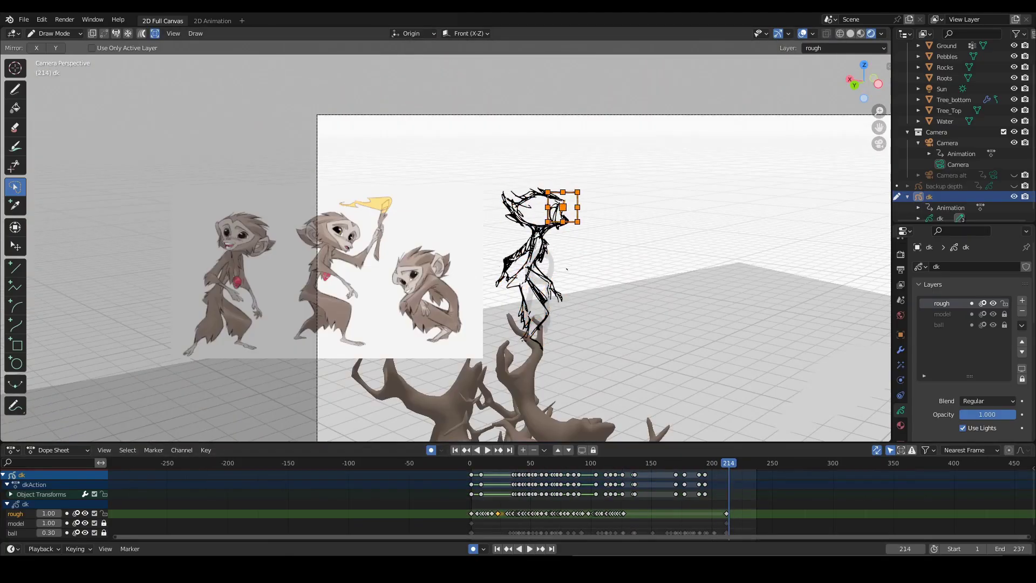
{"action": "key", "text": "Escape"}
{"action": "key", "text": "d"}
Step: Rough out the monkey's crouching landing pose at frame 132 on the rough layer, stepping through the drawings from frame 118
{"action": "key", "text": "Up"}
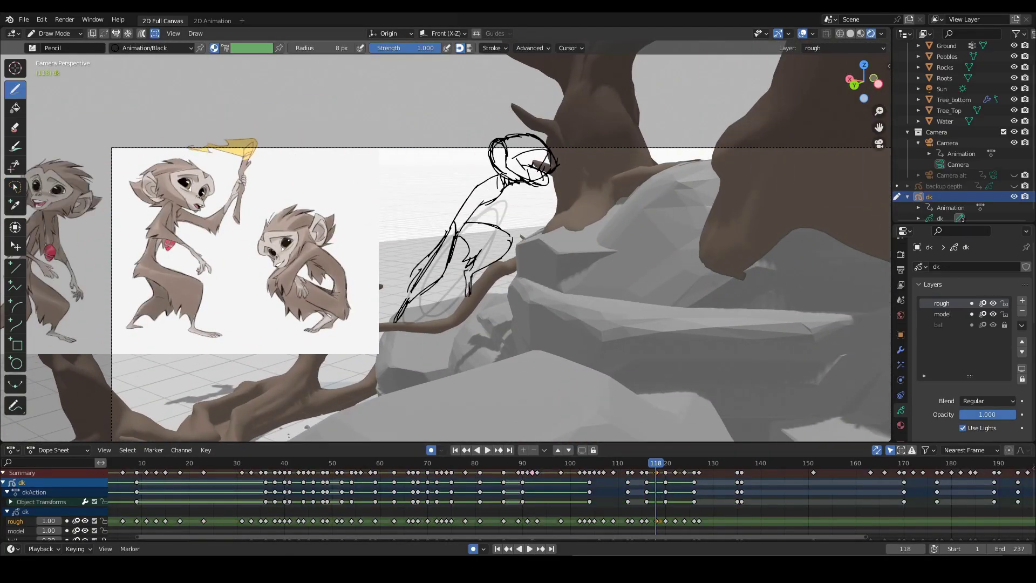
{"action": "key", "text": "Up"}
{"action": "key", "text": "Up"}
{"action": "key", "text": "Up"}
{"action": "key", "text": "Up"}
{"action": "key", "text": "Up"}
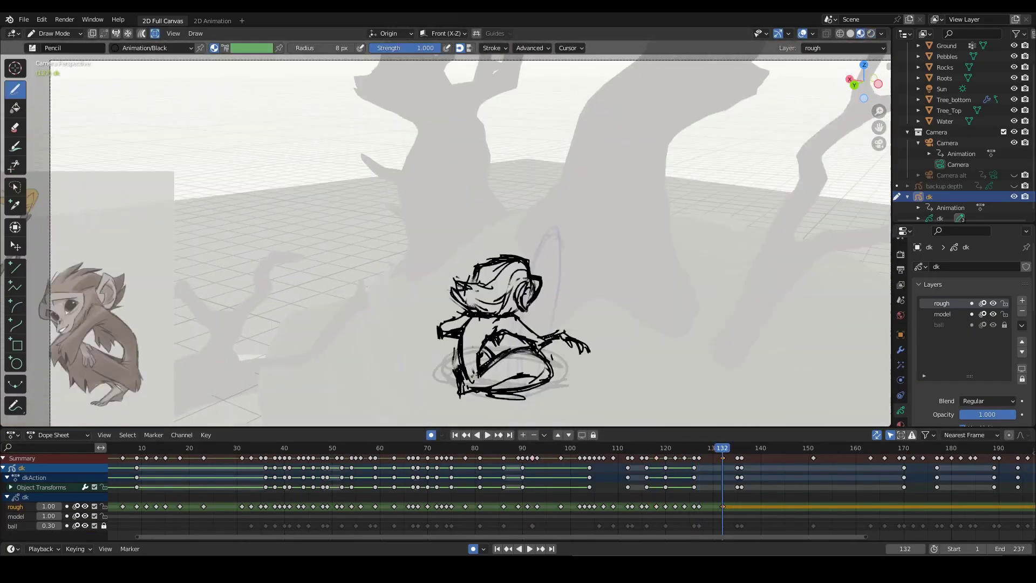
Step: Rough out the monkey's in-between pose at frame 129 over the onion-skinned crouch, and play the landing
{"action": "key", "text": "Up"}
{"action": "key", "text": "Down"}
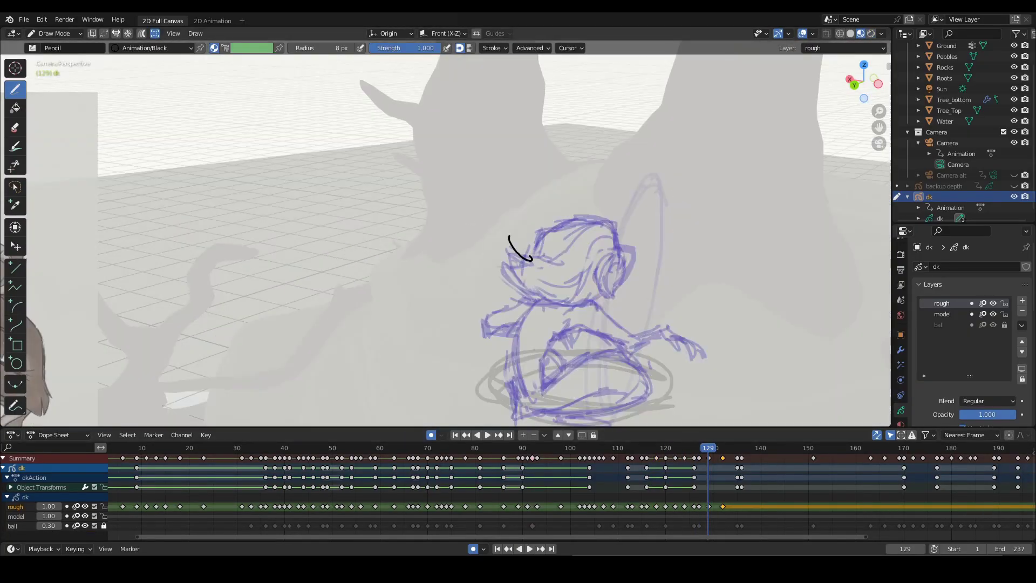
{"action": "key", "text": "Right"}
{"action": "key", "text": "Right"}
{"action": "key", "text": "n"}
{"action": "key", "text": "space"}
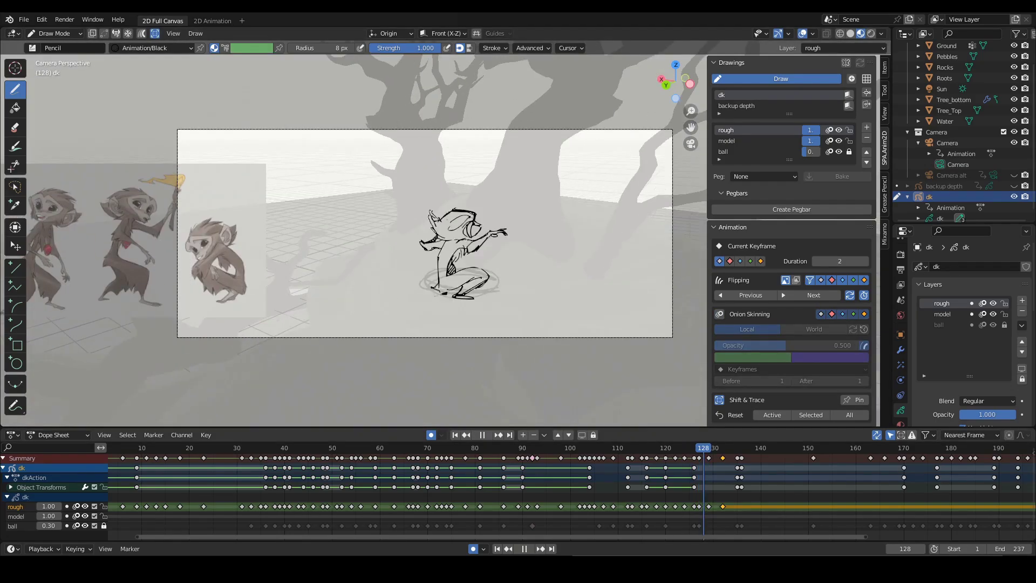
Step: Shift the crouching drawing to frame 133 on the rough layer, replaying the landing to check its timing
{"action": "key", "text": "space"}
{"action": "key", "text": "space"}
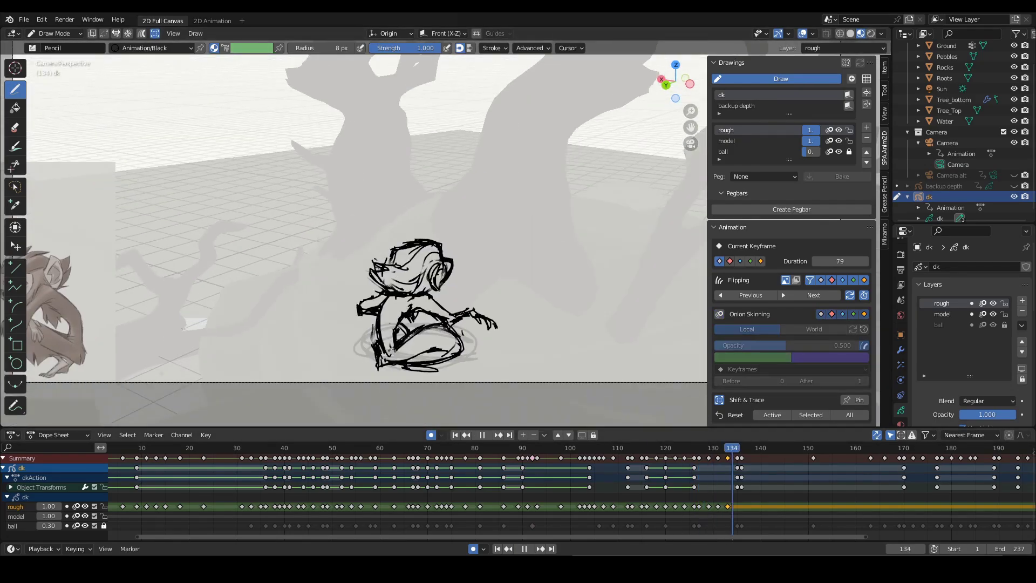
{"action": "key", "text": "Escape"}
{"action": "key", "text": "w"}
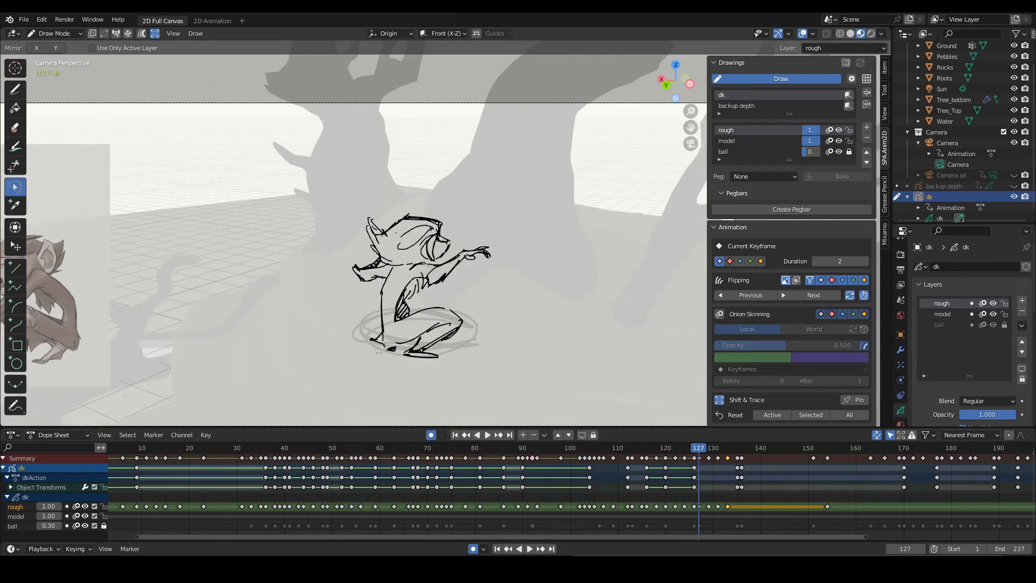
Step: Rough out the monkey's stretched upward jump pose at frame 135 on the rough layer
{"action": "key", "text": "Up"}
{"action": "key", "text": "Up"}
{"action": "key", "text": "Up"}
{"action": "key", "text": "Up"}
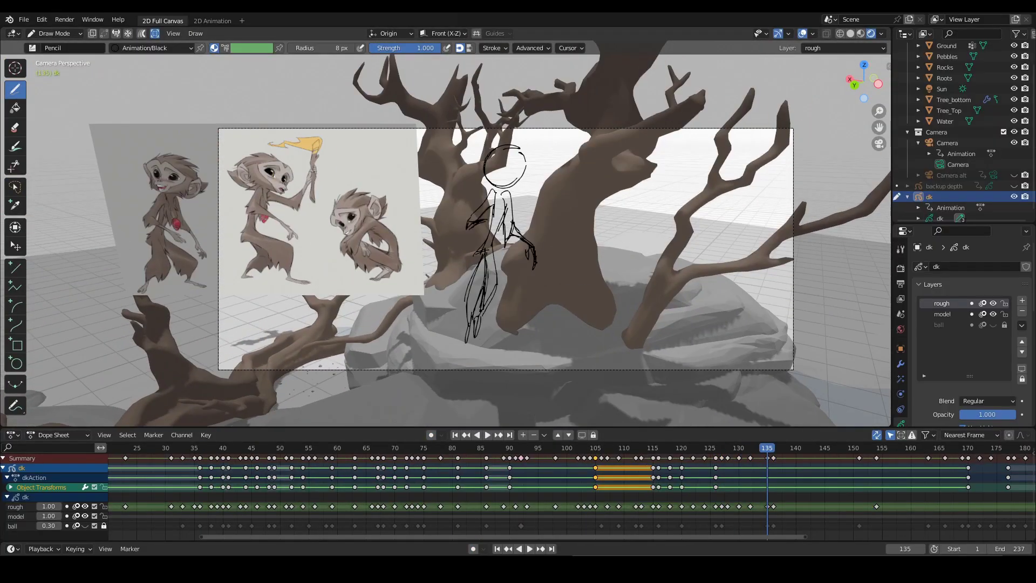
{"action": "key", "text": "space"}
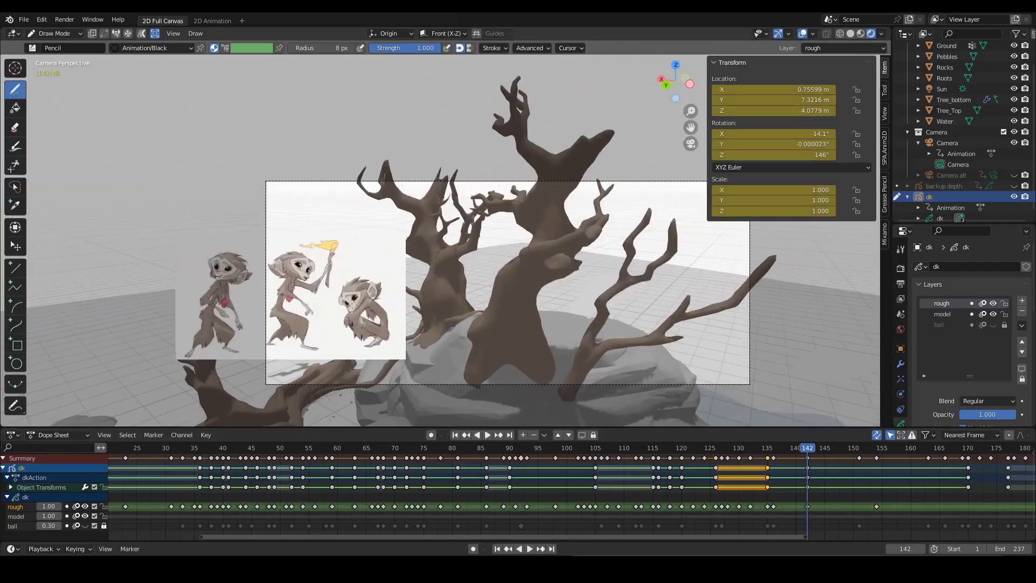
Step: Rough out the monkey's jump poses at frames 136 and 138 on the rough layer, and play them back
{"action": "key", "text": "space"}
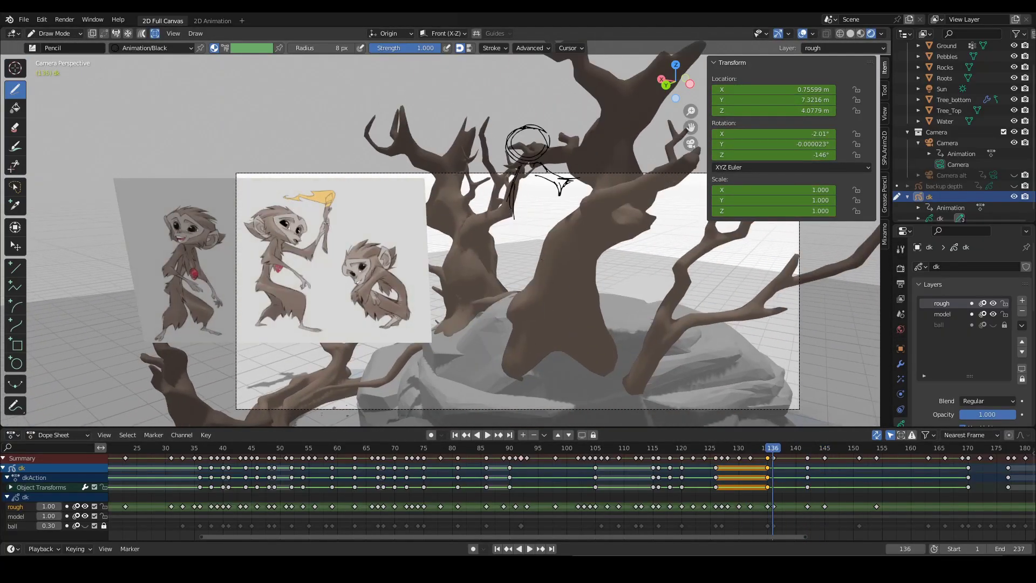
{"action": "key", "text": "Left"}
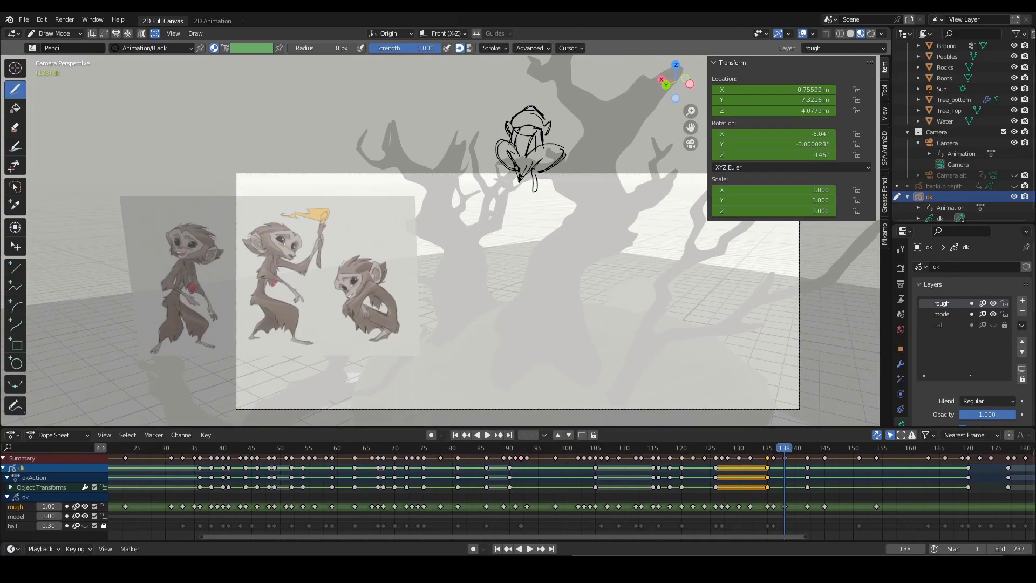
{"action": "key", "text": "shift+ctrl+space"}
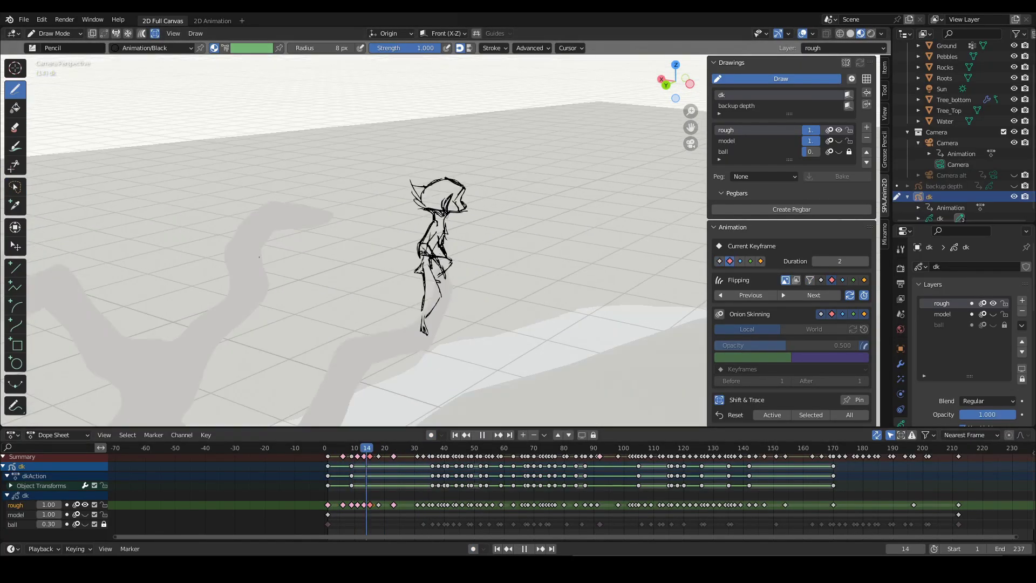
Step: Rough out the monkey's reaching pose at frame 163 on the rough layer, and reposition the dk drawing
{"action": "key", "text": "space"}
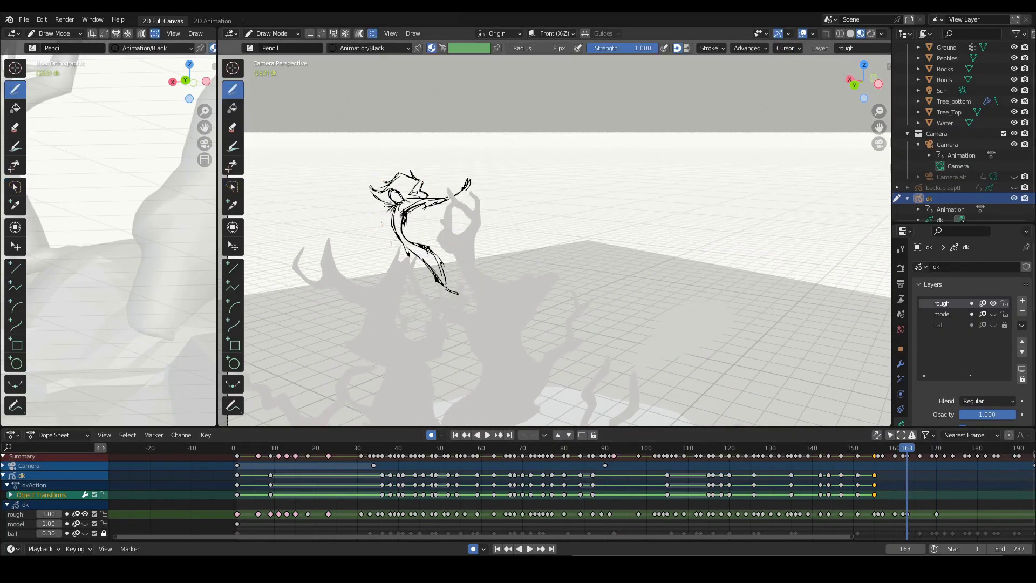
{"action": "key", "text": "g"}
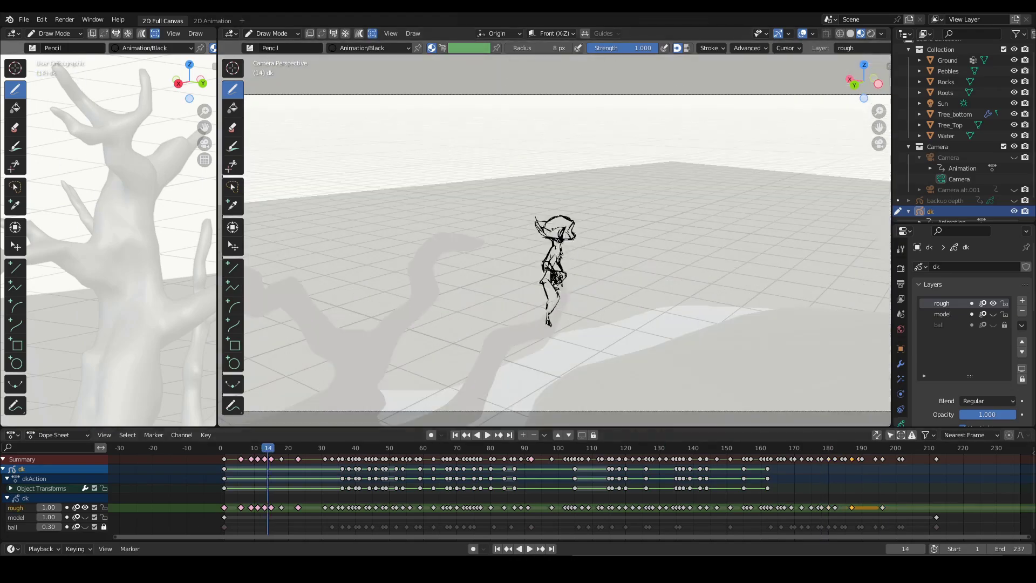
Step: Rough out the monkey's standing arms and legs on the rough layer in a maximized viewport, and play the animation
{"action": "key", "text": "ctrl+alt+space"}
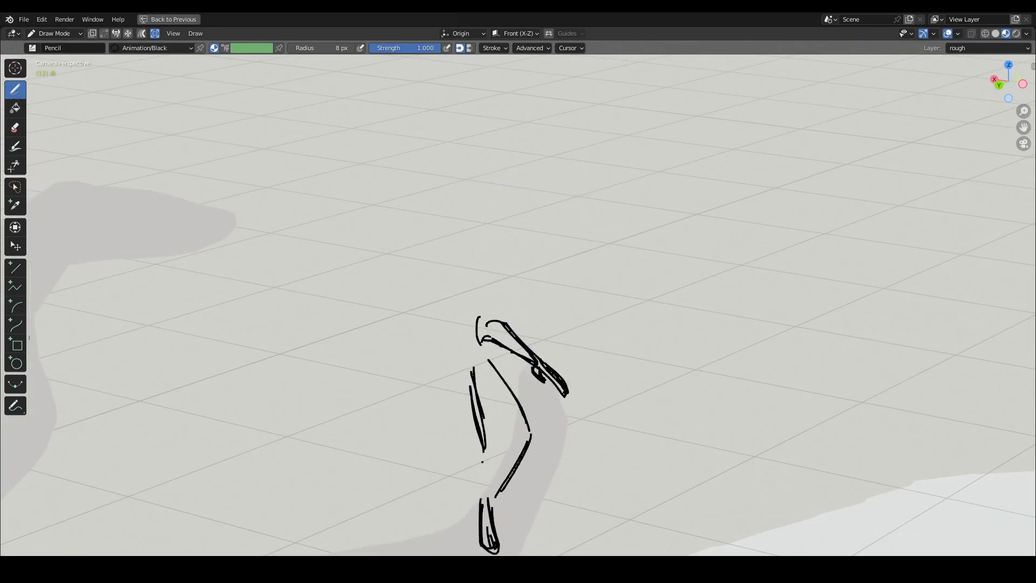
{"action": "key", "text": "space"}
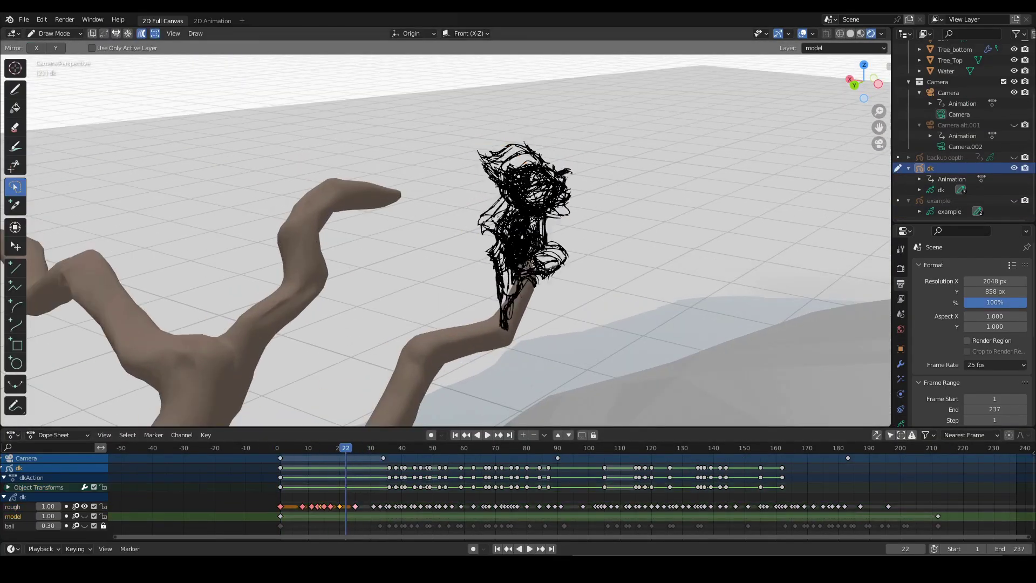
{"action": "key", "text": "space"}
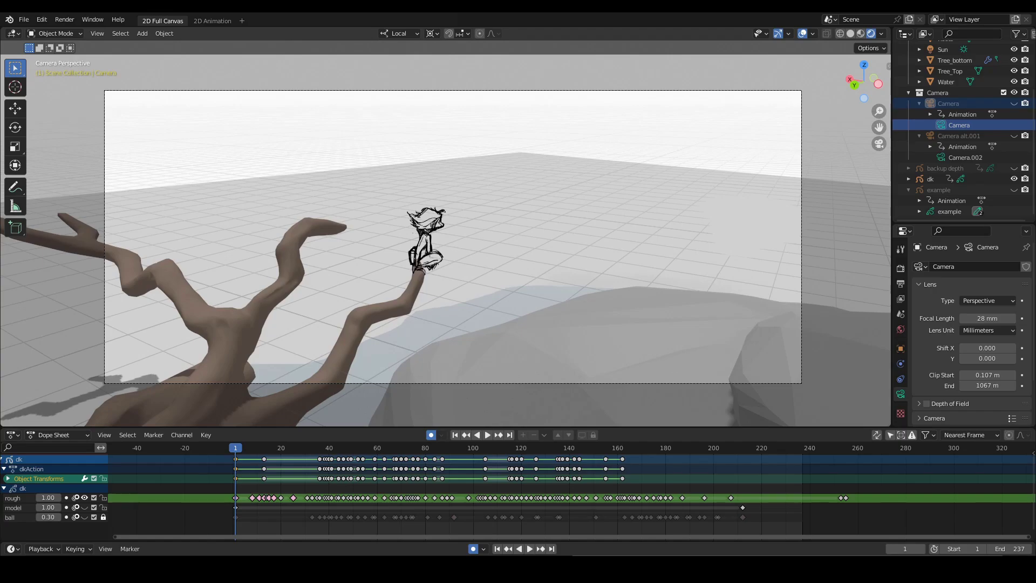
Step: Inspect the monkey drawing's placement on the branch from outside the camera, and play the animation through the camera view
{"action": "middle_click_drag", "start_coordinate": [445, 242], "coordinate": [162, 213]}
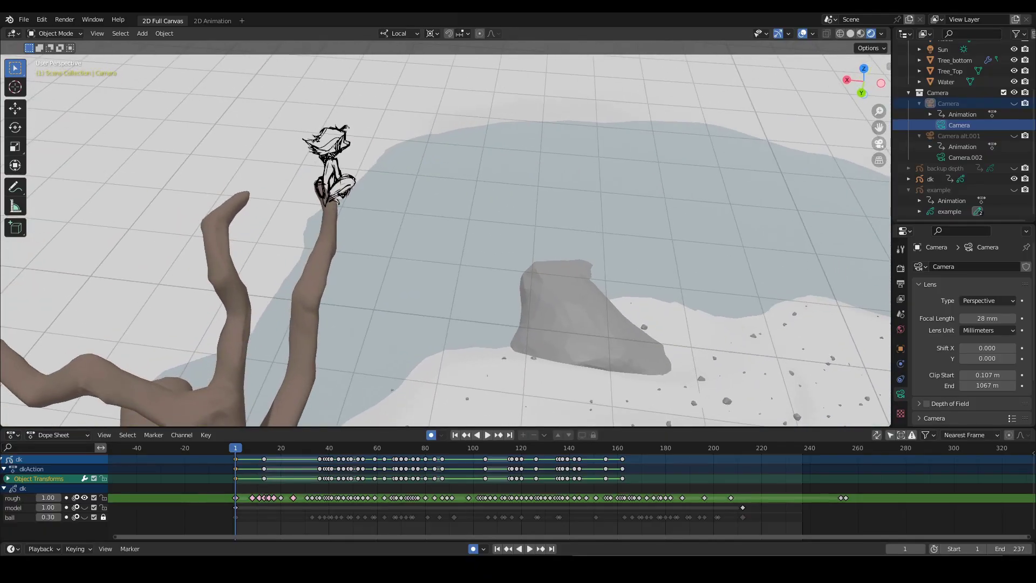
{"action": "key", "text": "KP_0"}
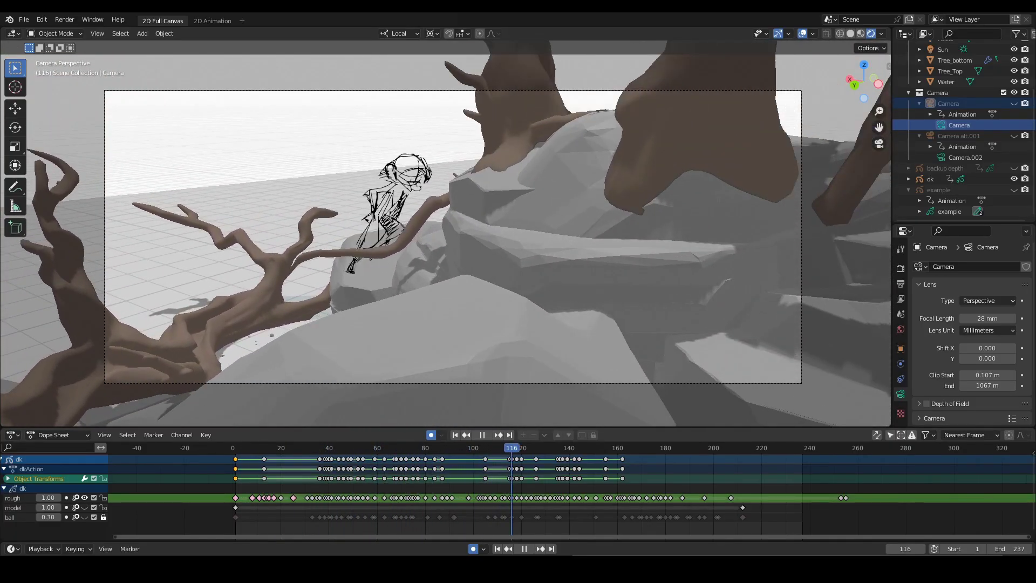
{"action": "key", "text": "shift+ctrl+space"}
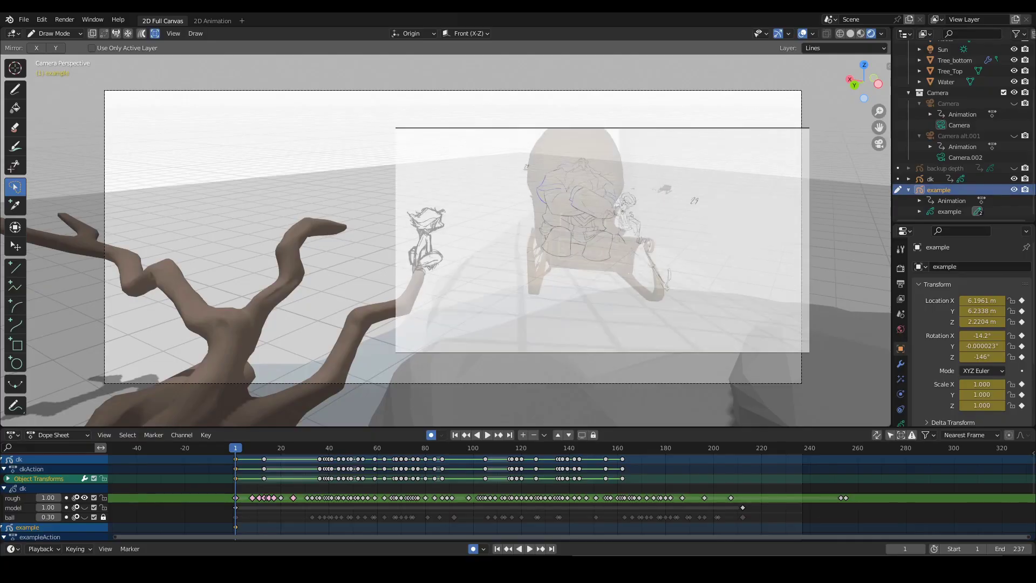
Step: Sketch a seated stick figure on the neighbouring branch in the example object's Lines layer with an 11 px Pencil, and check its depth outside the camera
{"action": "key", "text": "d"}
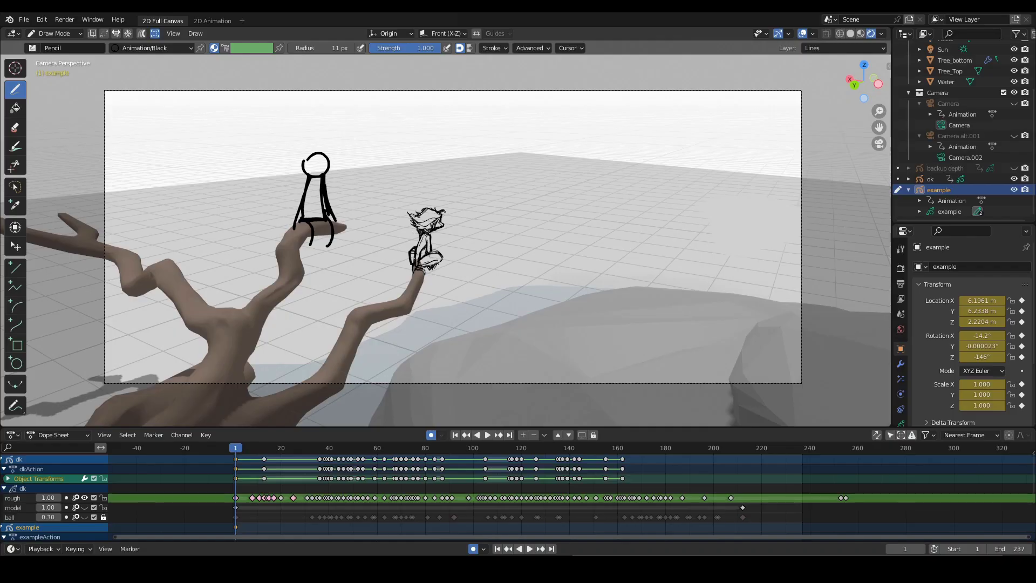
{"action": "middle_click_drag", "start_coordinate": [445, 240], "coordinate": [477, 233]}
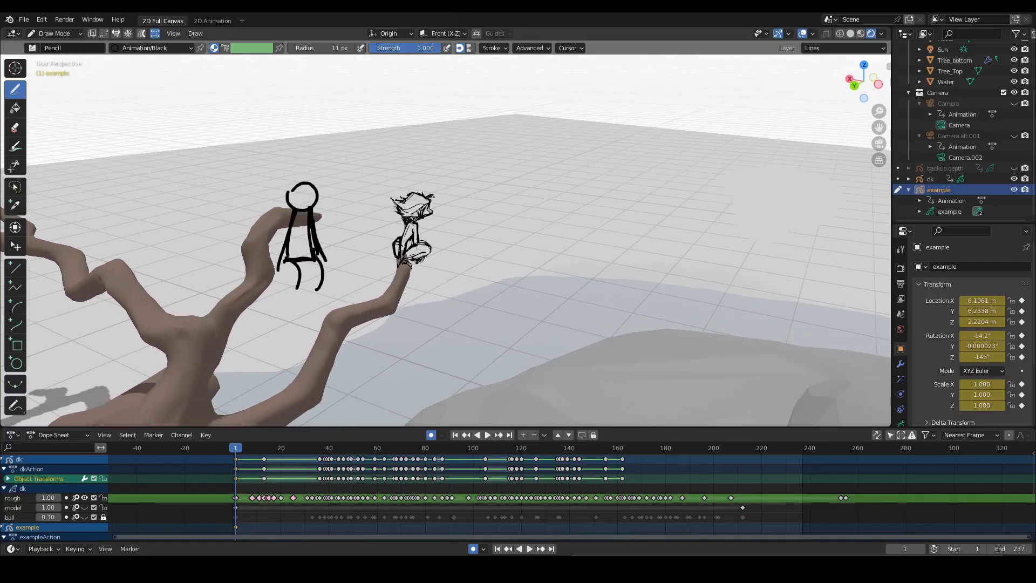
{"action": "key", "text": "KP_0"}
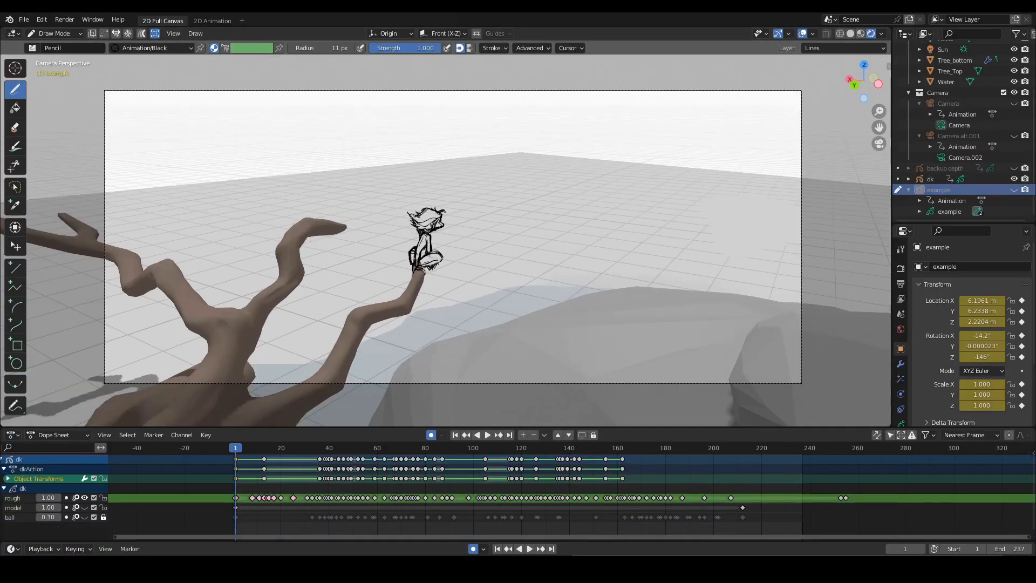
Step: Choose the alternate camera Camera.002 and play the animation from frame 1 through its view
{"action": "left_click", "coordinate": [963, 157]}
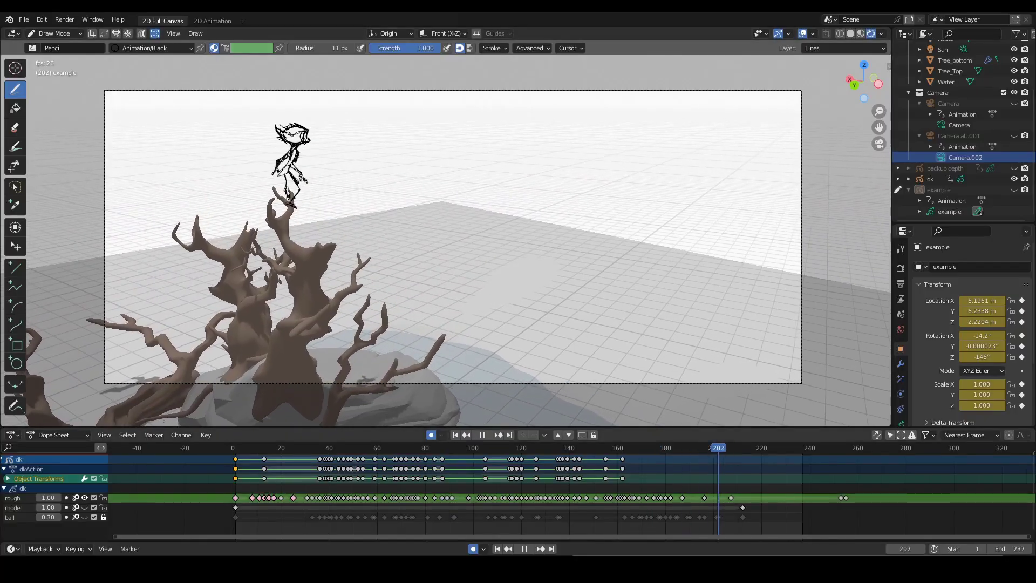
{"action": "key", "text": "shift+Left"}
{"action": "key", "text": "space"}
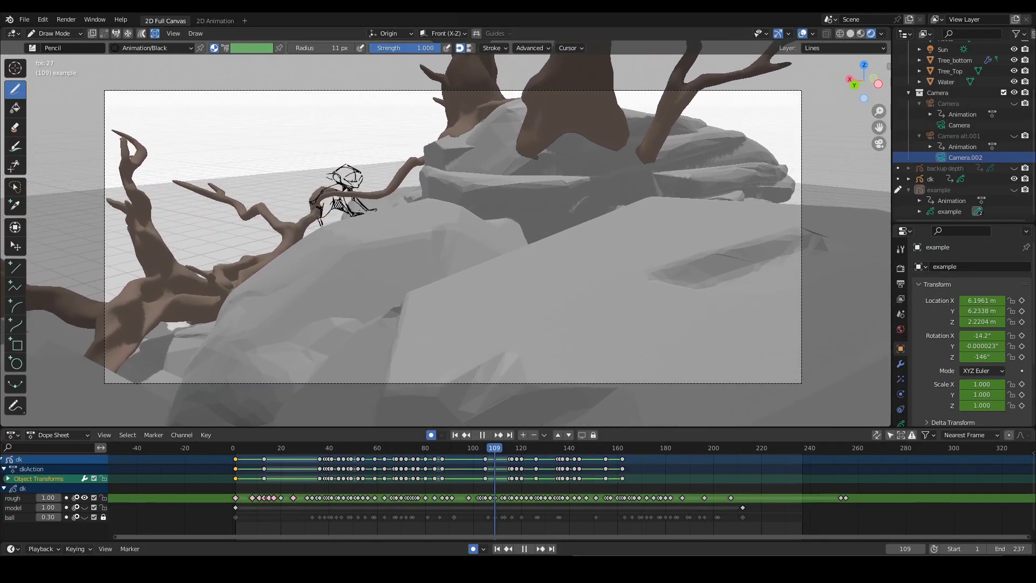
{"action": "key", "text": "space"}
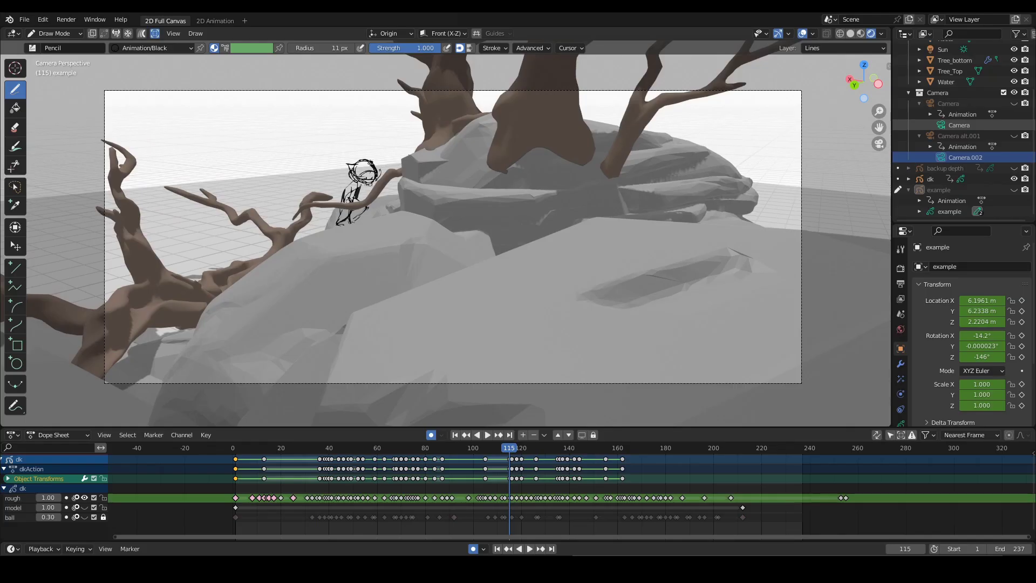
Step: Compare the shot at frame 115 through Camera and Camera.002, and leave the main Camera as the active one
{"action": "left_click", "coordinate": [959, 125]}
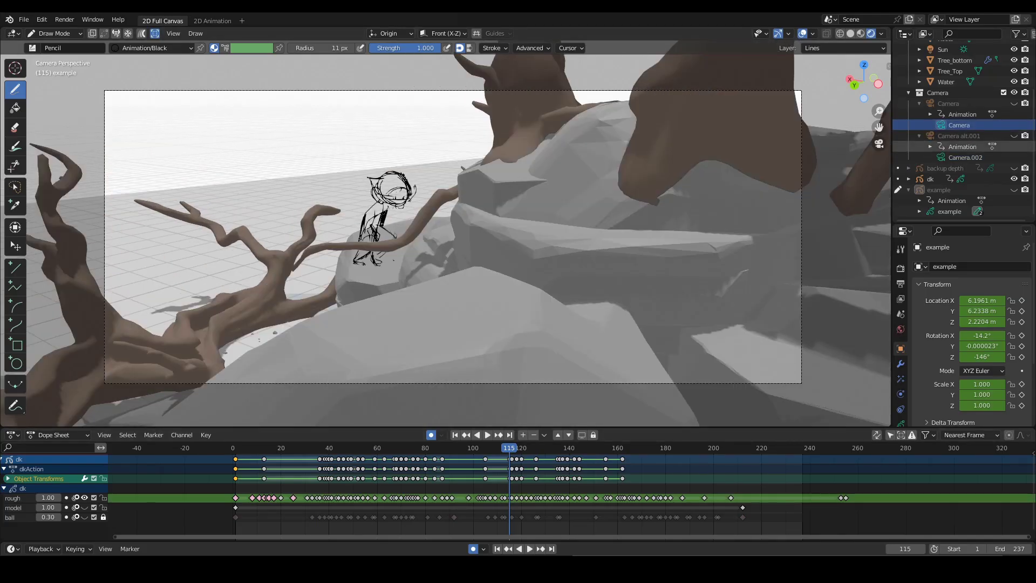
{"action": "left_click", "coordinate": [965, 157]}
{"action": "left_click", "coordinate": [958, 125]}
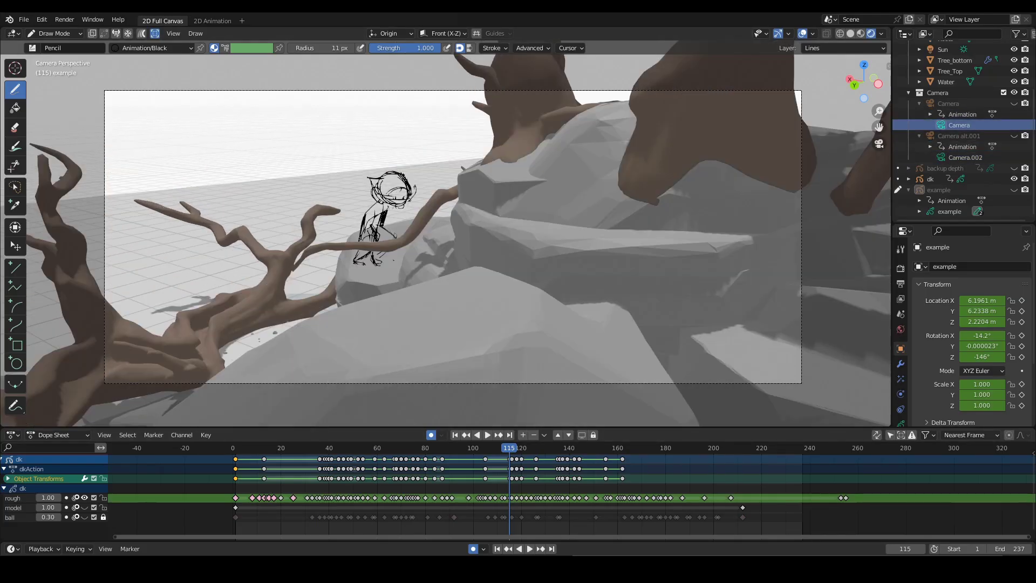
{"action": "left_click", "coordinate": [965, 157]}
{"action": "left_click", "coordinate": [958, 124]}
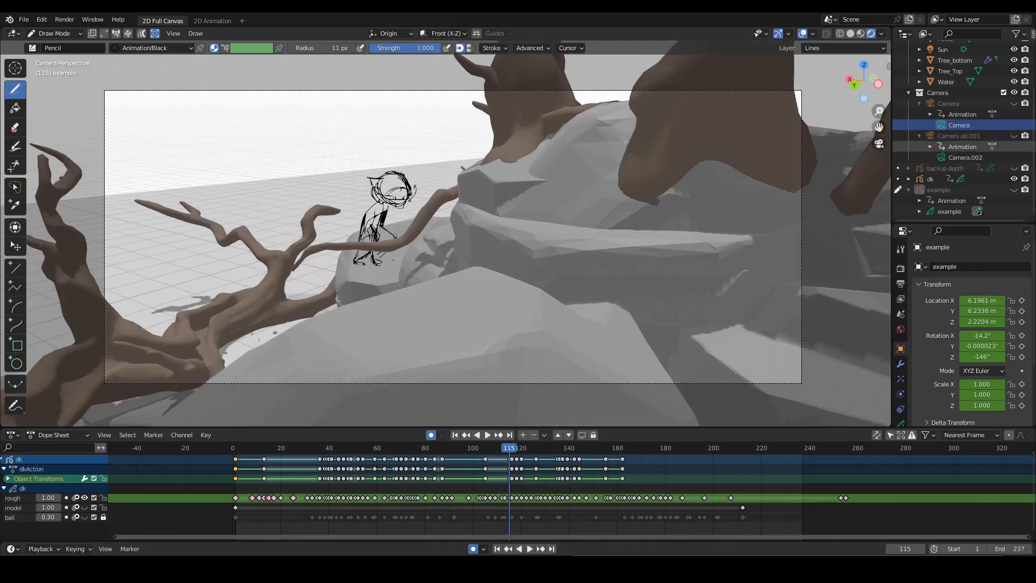
Step: Play the animation through the main Camera's view, and return to frame 1
{"action": "key", "text": "space"}
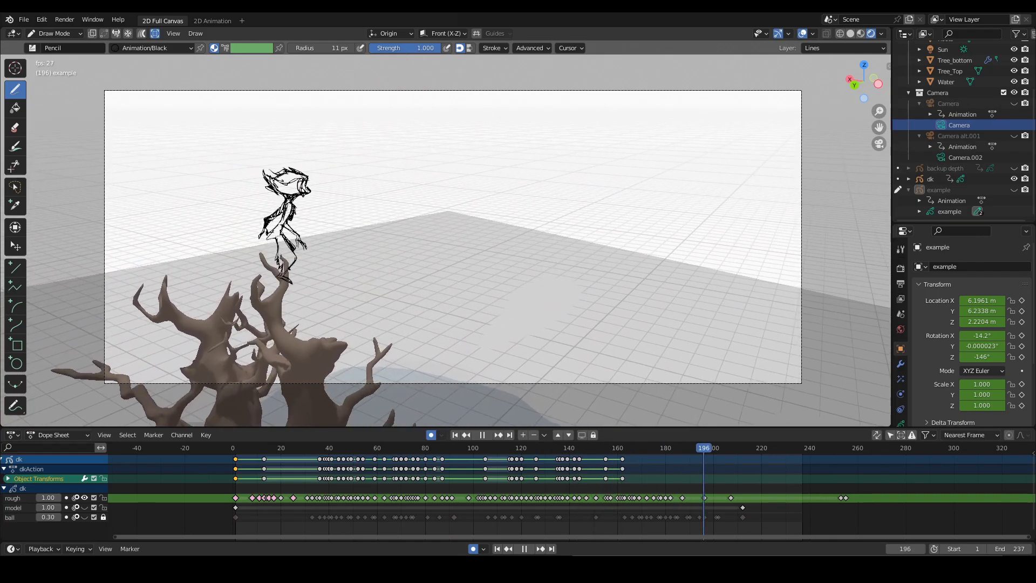
{"action": "key", "text": "shift+Left"}
{"action": "key", "text": "space"}
{"action": "key", "text": "shift+Left"}
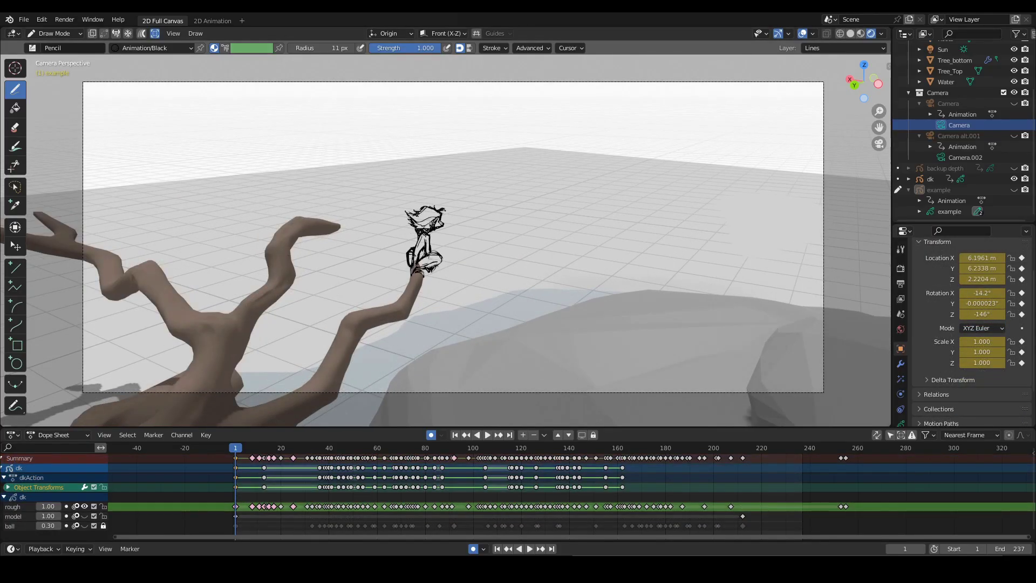
Step: Examine the SPA.Anim2D add-on's pegbar, keyframe, flipping, onion skinning, Shift & Trace and color tools for the viewport
{"action": "key", "text": "n"}
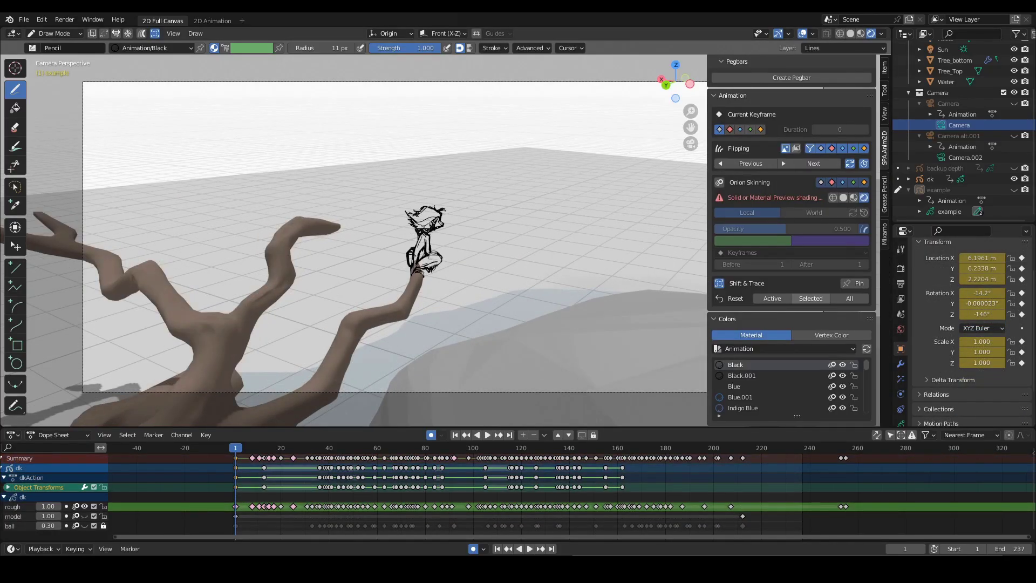
{"action": "scroll", "coordinate": [791, 243], "scroll_direction": "up", "scroll_amount": 5}
{"action": "scroll", "coordinate": [791, 243], "scroll_direction": "down", "scroll_amount": 5}
{"action": "scroll", "coordinate": [792, 242], "scroll_direction": "up", "scroll_amount": 5}
{"action": "scroll", "coordinate": [791, 243], "scroll_direction": "down", "scroll_amount": 5}
{"action": "scroll", "coordinate": [792, 242], "scroll_direction": "up", "scroll_amount": 5}
{"action": "scroll", "coordinate": [791, 243], "scroll_direction": "down", "scroll_amount": 5}
{"action": "key", "text": "n"}
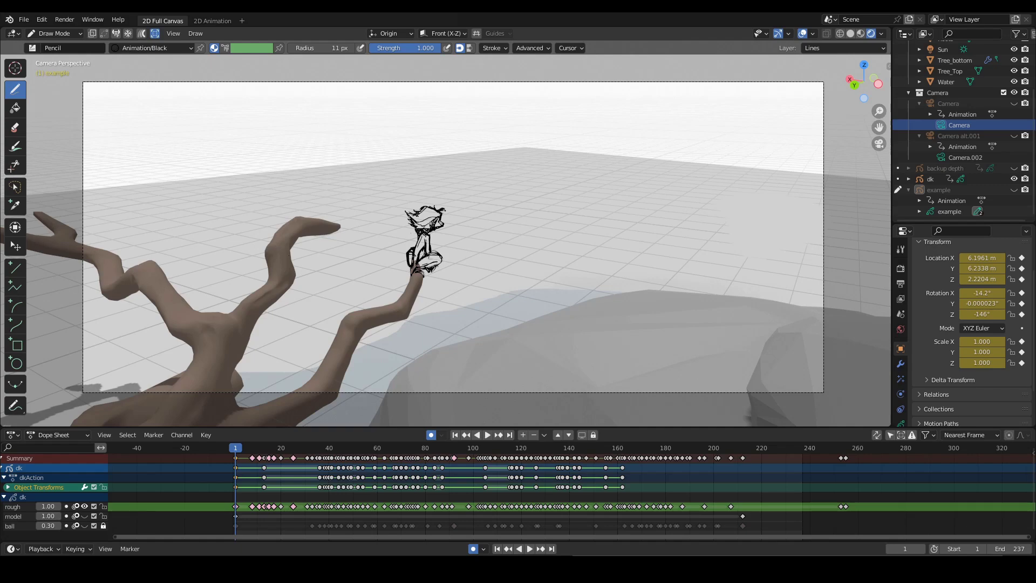
Step: Leave the camera view to look at the whole tree-and-rock set from outside at frame 1
{"action": "scroll", "coordinate": [571, 485], "scroll_direction": "down", "scroll_amount": 1}
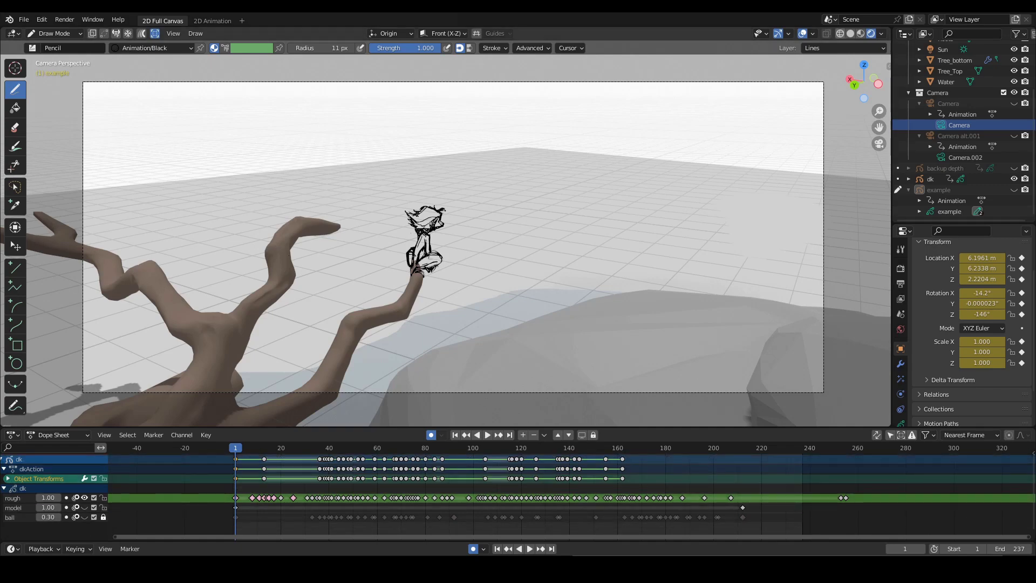
{"action": "key", "text": "KP_0"}
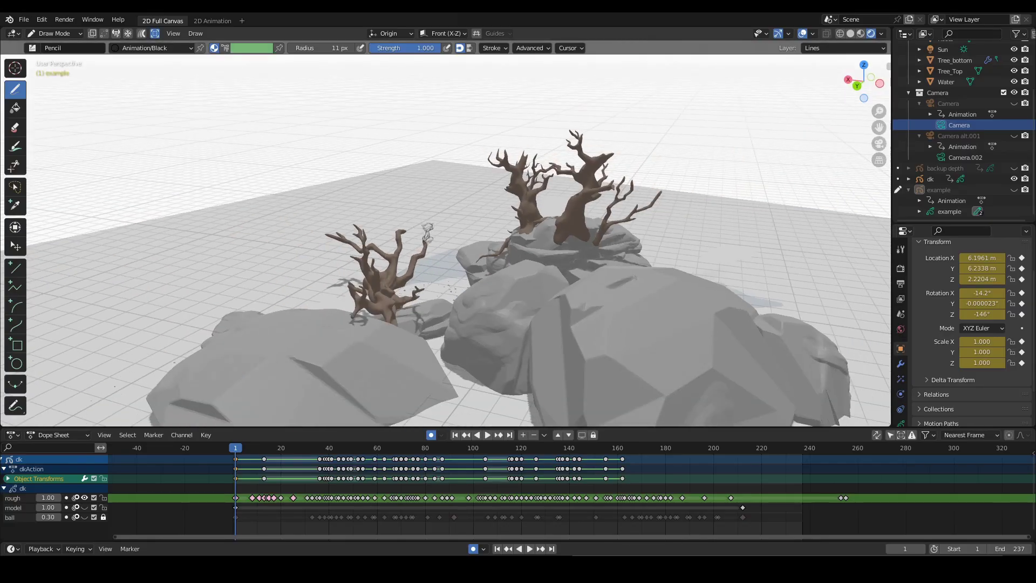